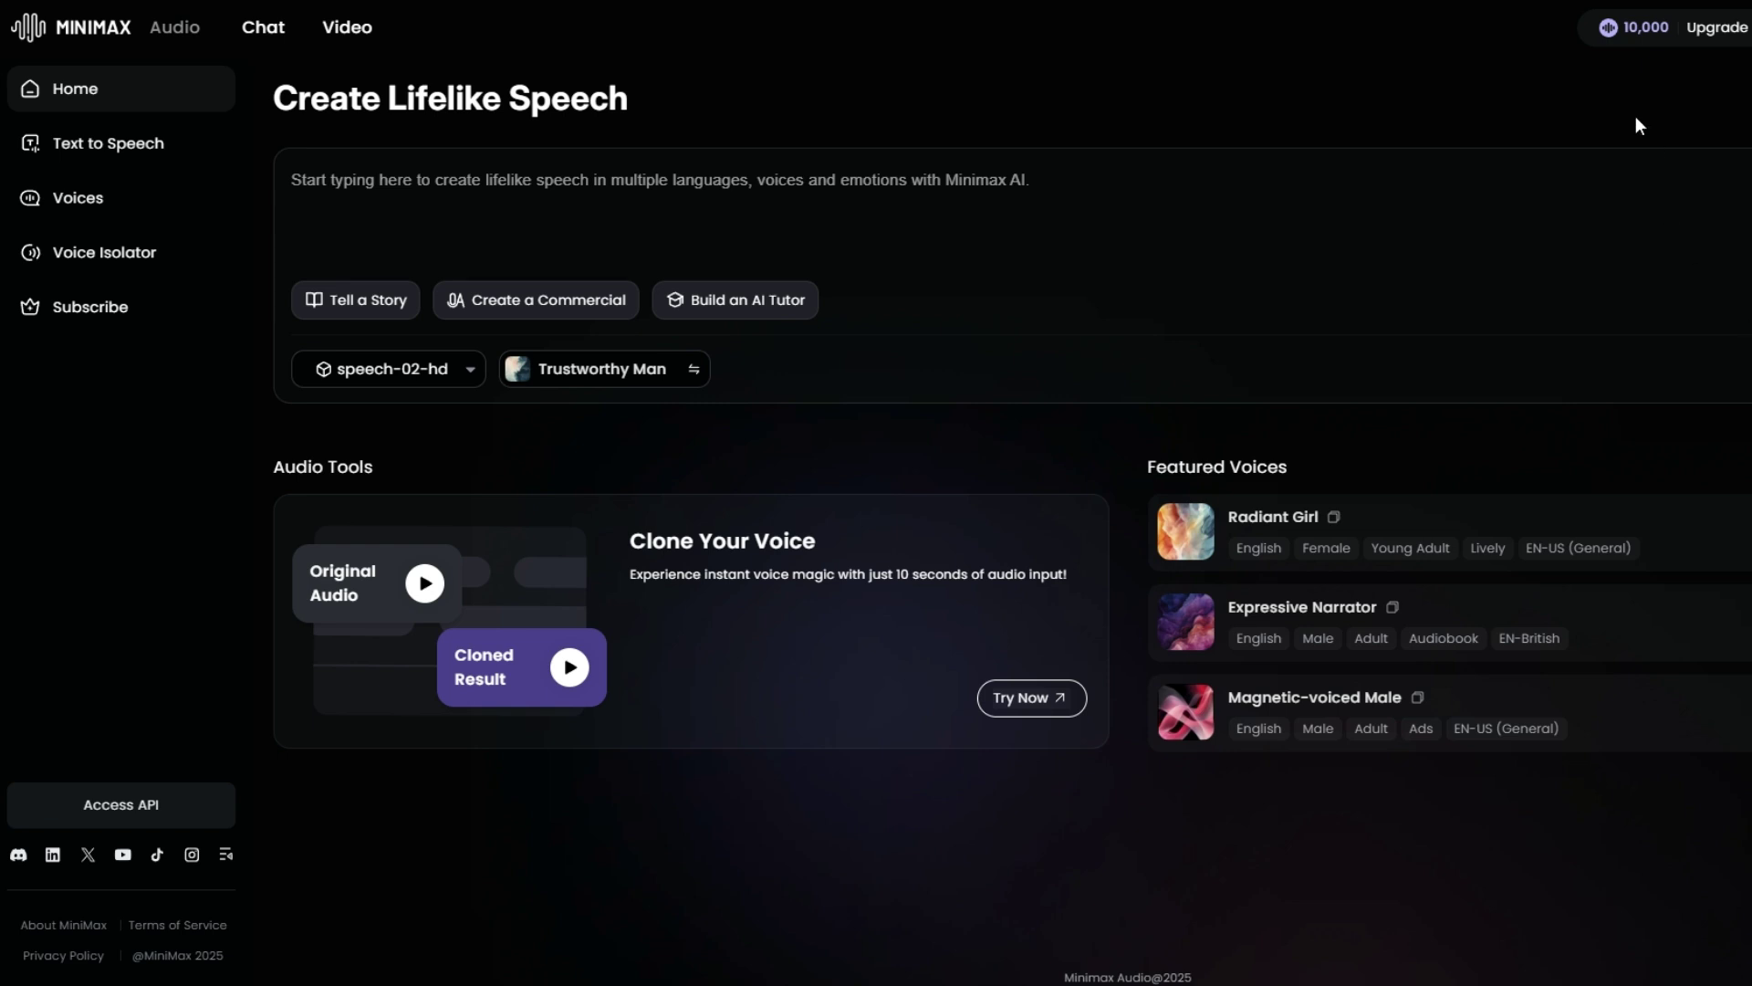
Review the account's itemized credit bill and close it.
{"action": "left_click", "coordinate": [1606, 31]}
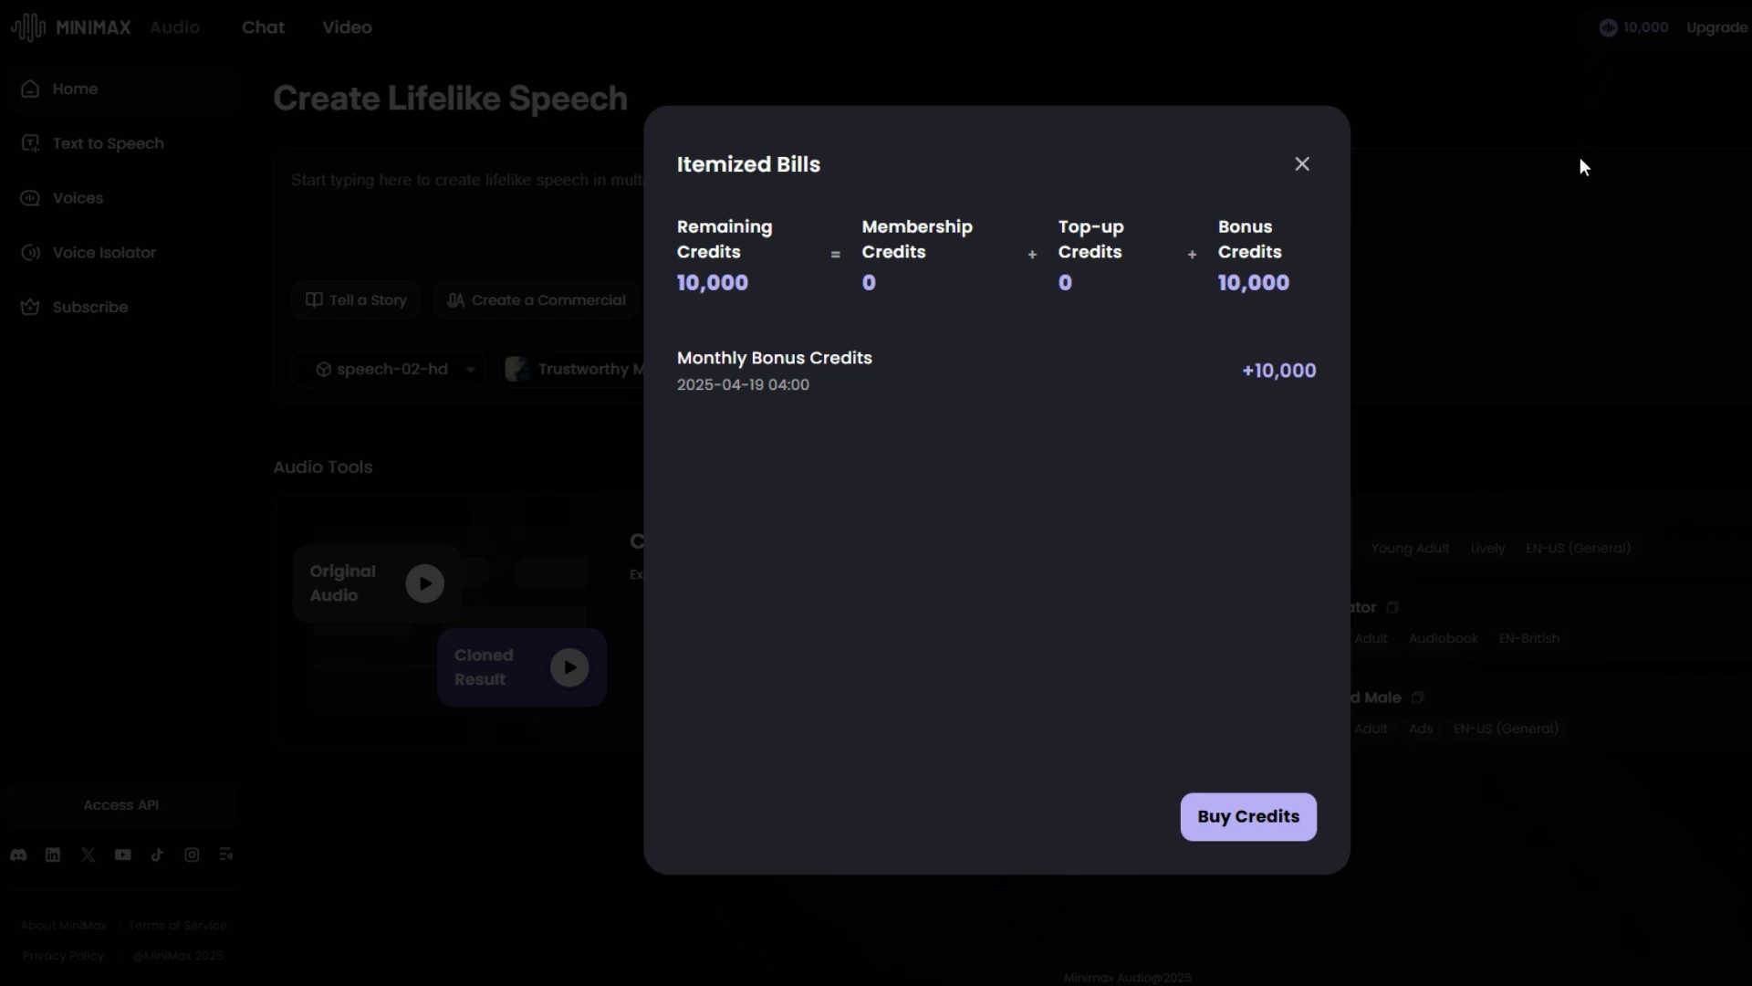
{"action": "left_click", "coordinate": [1302, 166]}
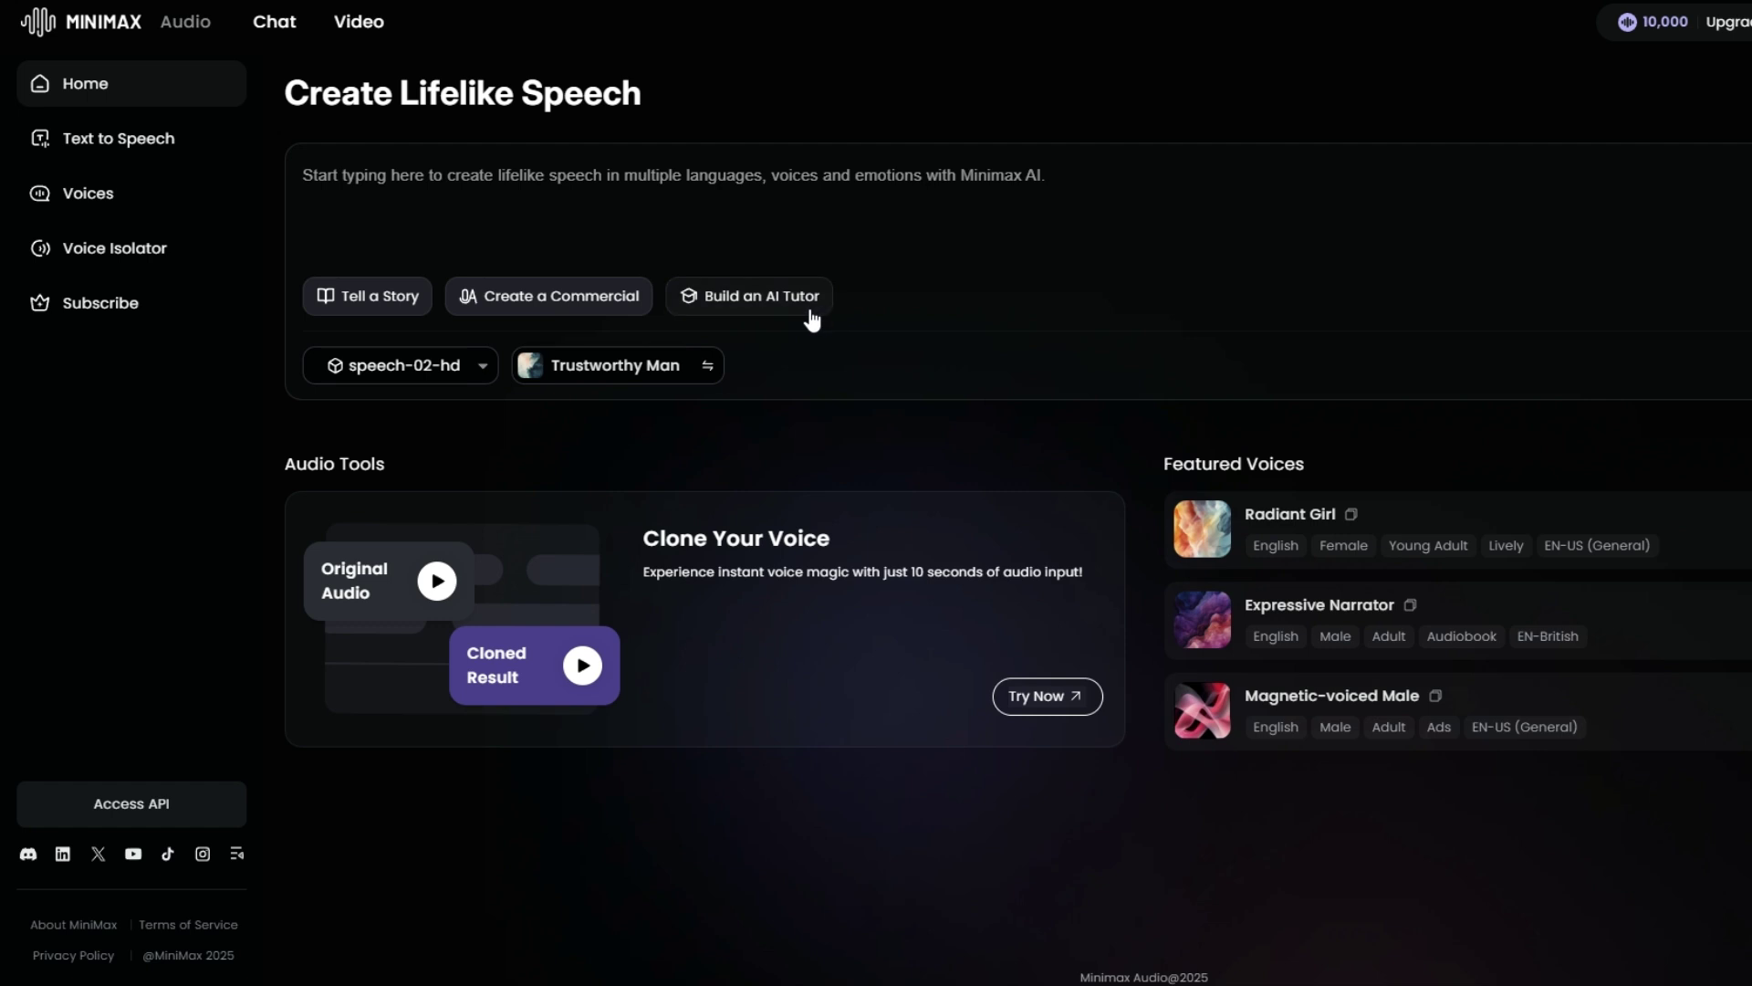
Load the Tell a Story sample and set the speech model to speech-01-turbo.
{"action": "left_click", "coordinate": [359, 301]}
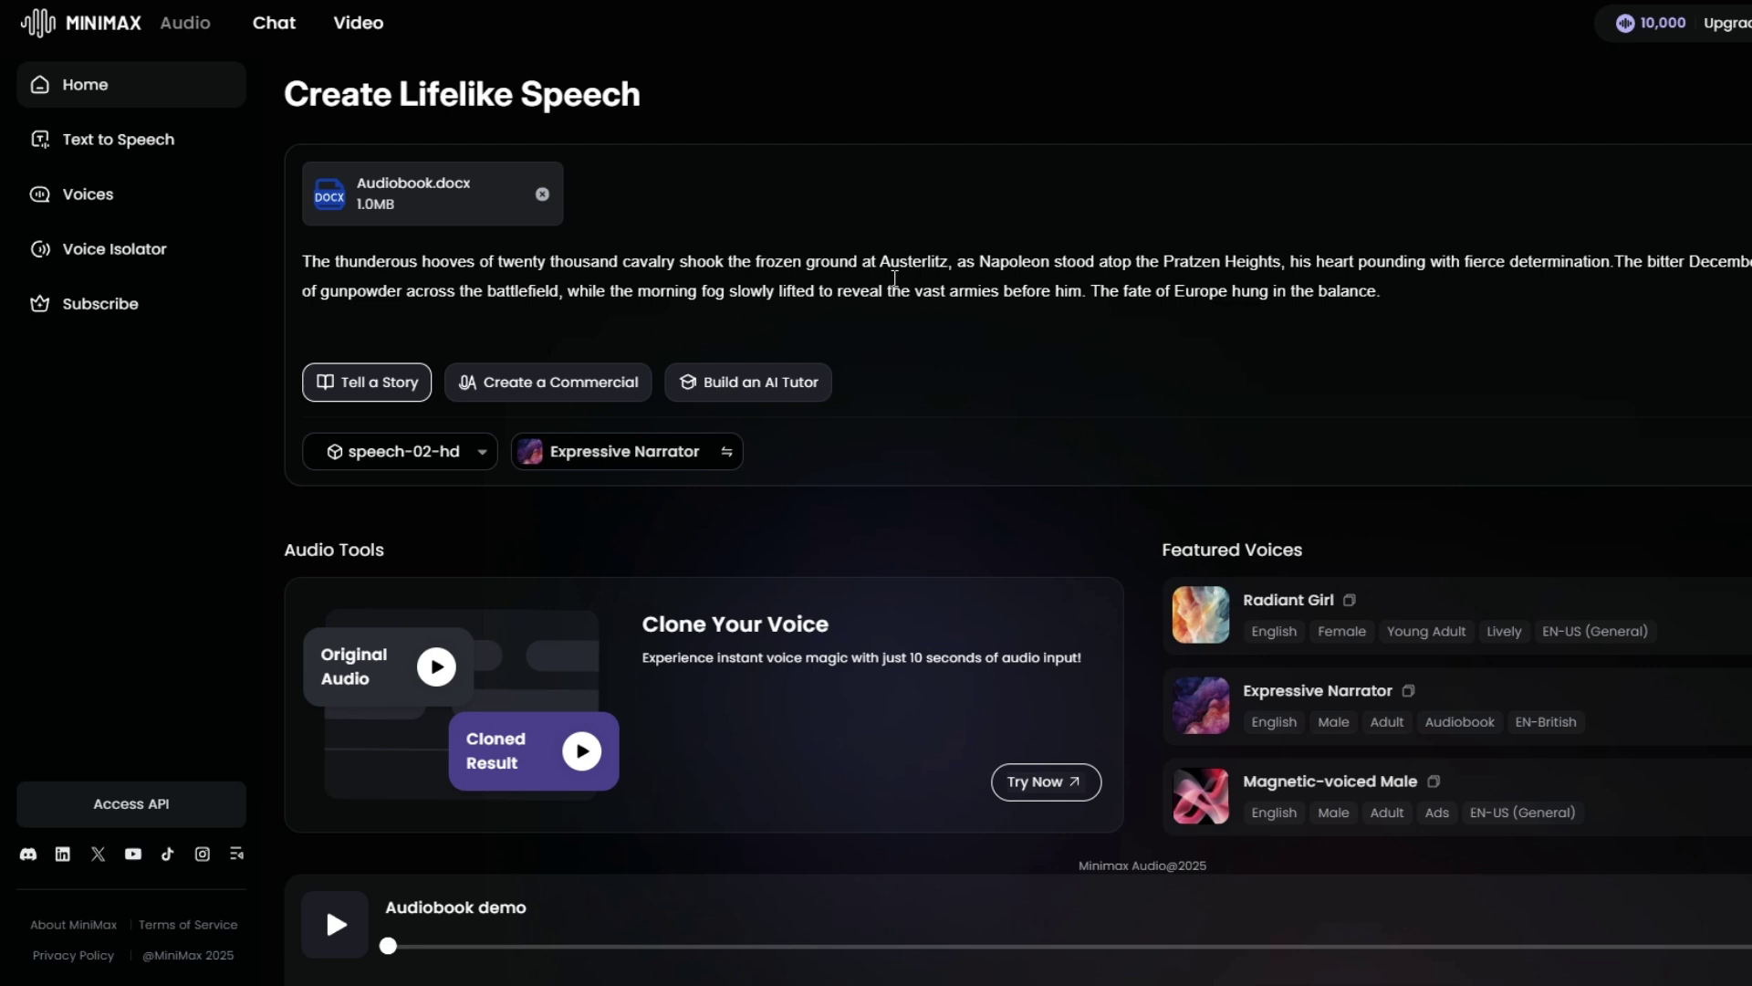
{"action": "left_click", "coordinate": [482, 452]}
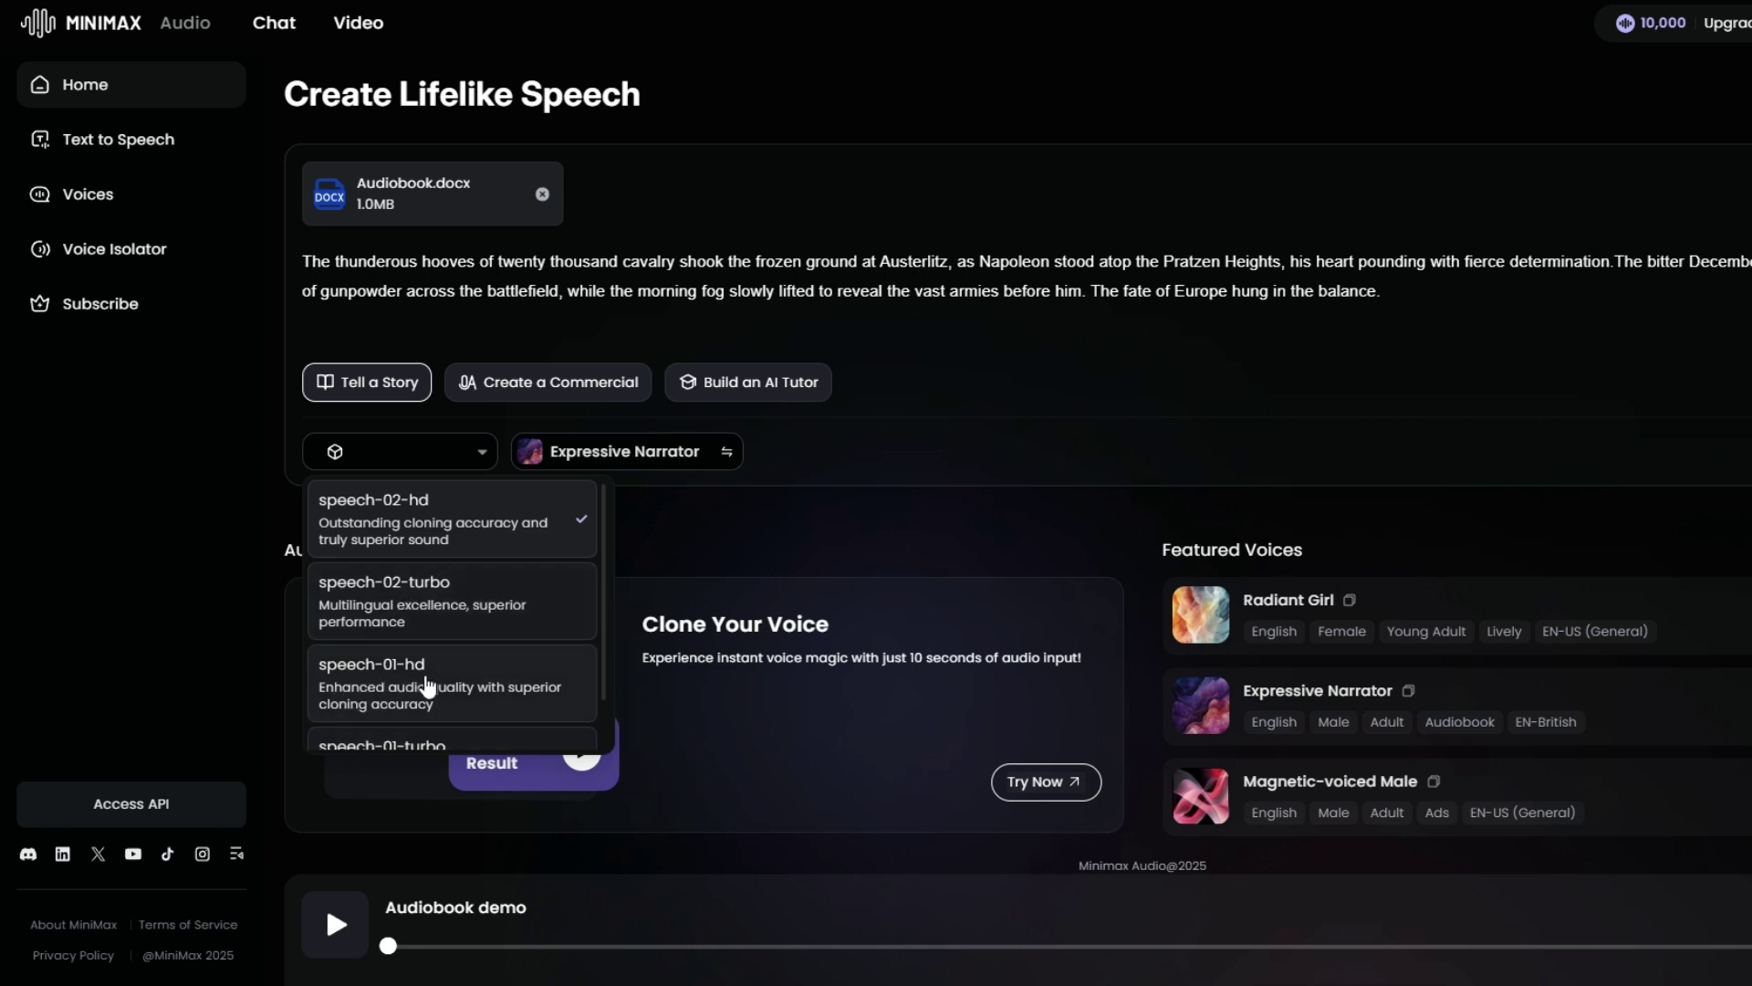
{"action": "scroll", "coordinate": [413, 721], "scroll_direction": "down", "scroll_amount": 1}
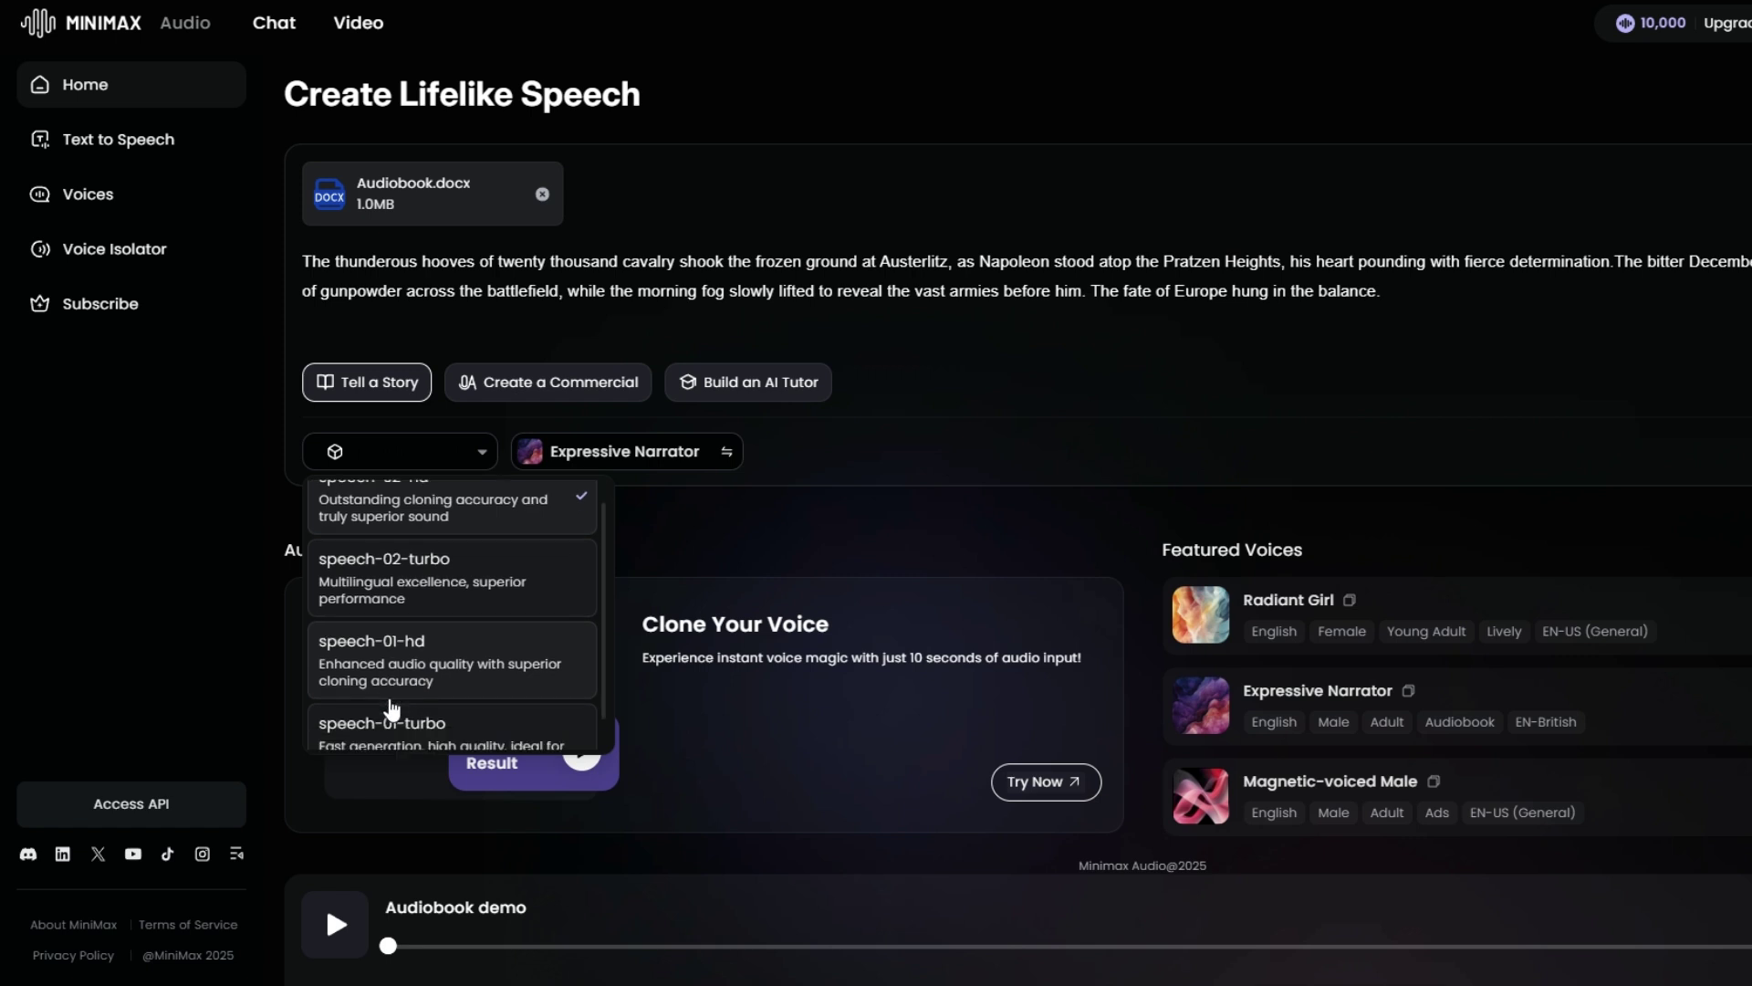
{"action": "scroll", "coordinate": [406, 726], "scroll_direction": "up", "scroll_amount": 1}
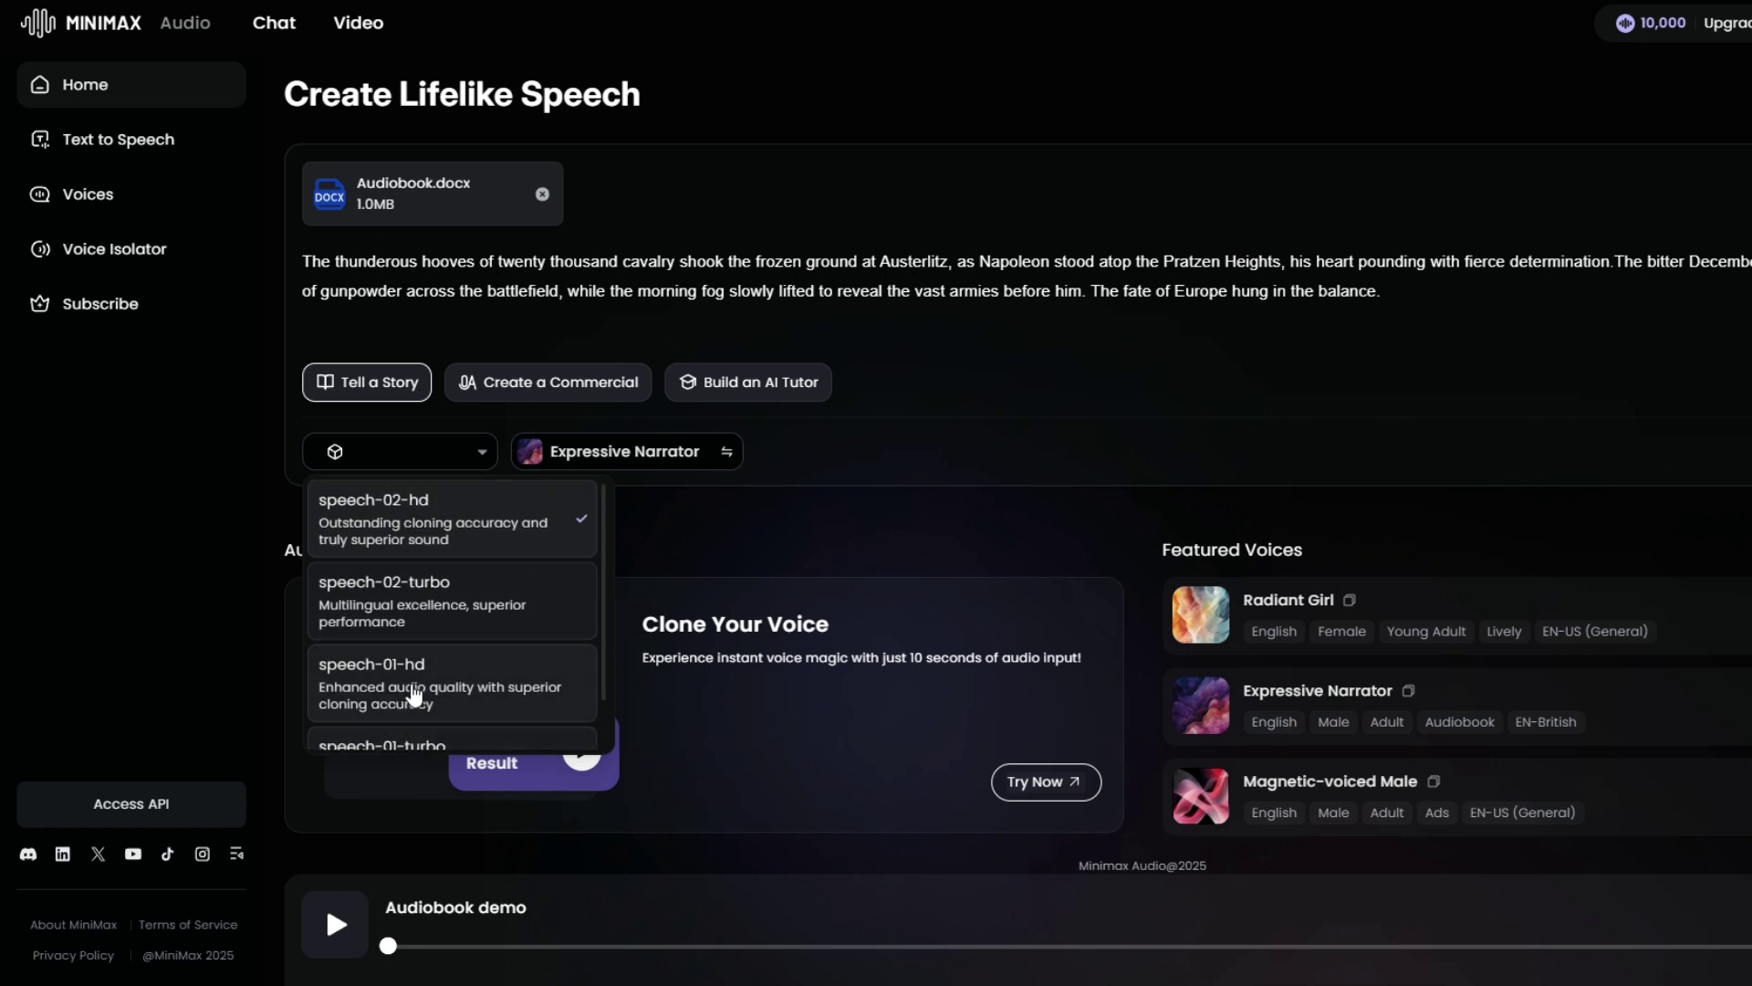
{"action": "scroll", "coordinate": [443, 743], "scroll_direction": "down", "scroll_amount": 1}
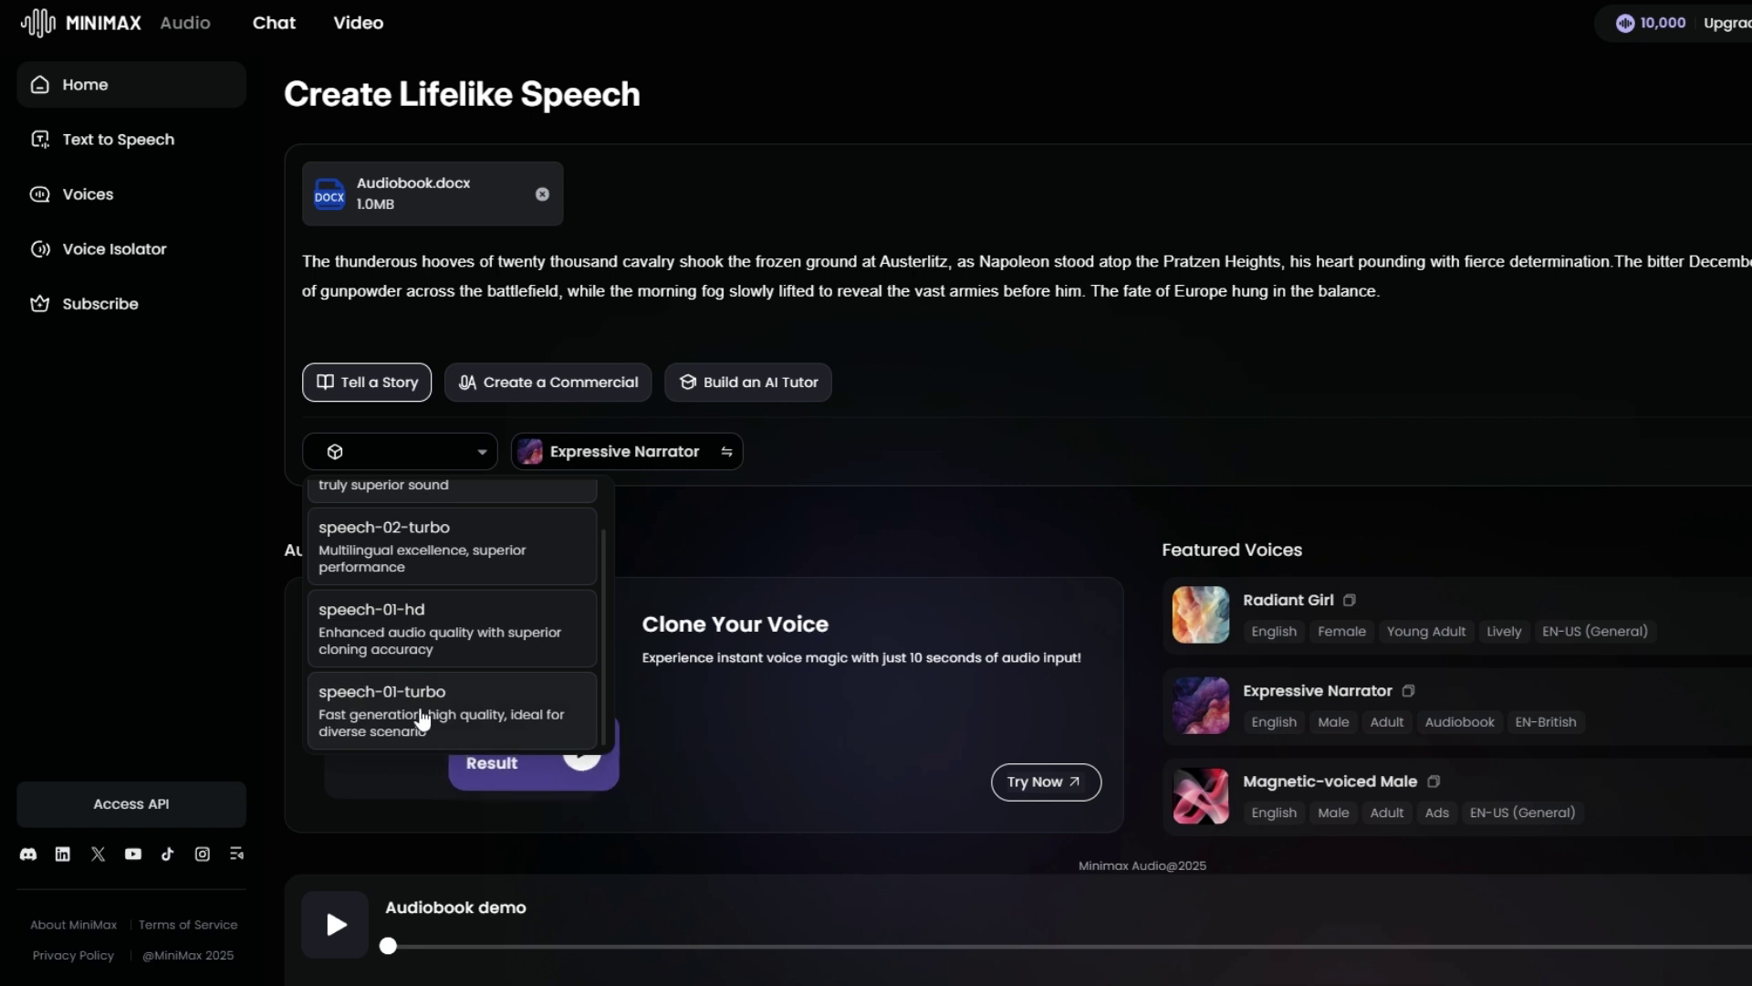
{"action": "left_click", "coordinate": [461, 717]}
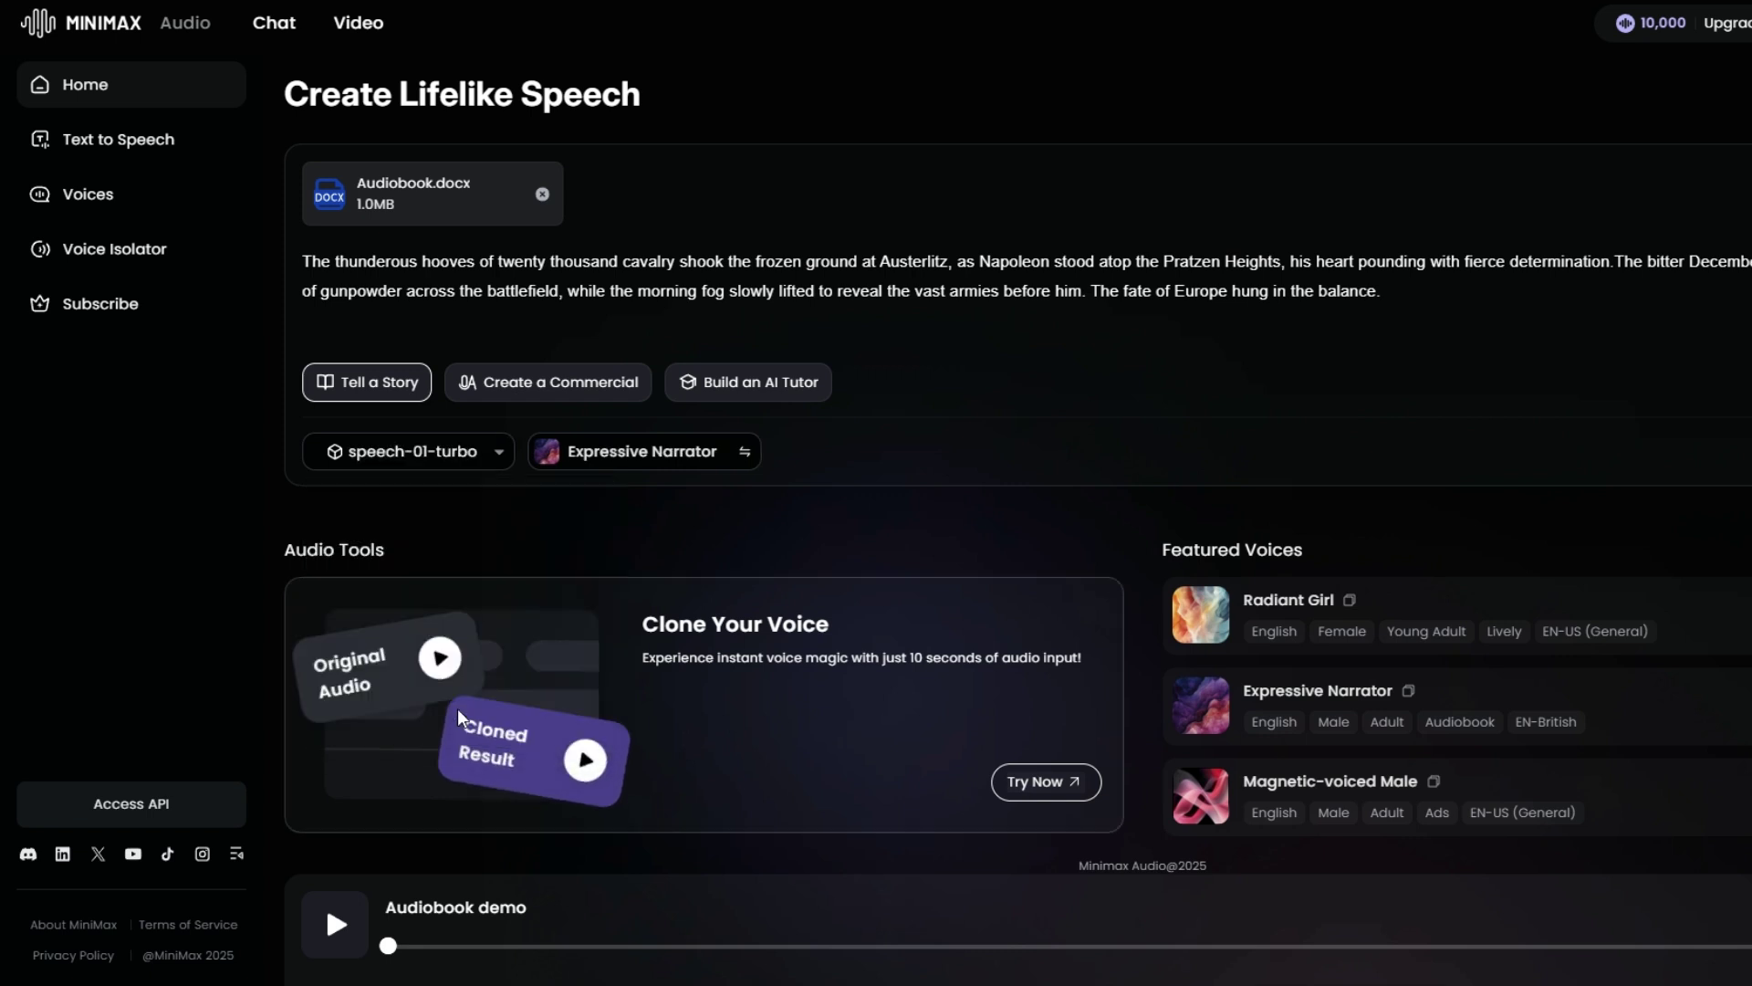
Browse My Voices and the voice library, filter the library's language to Arabic, and leave the voice selection.
{"action": "left_click", "coordinate": [738, 452]}
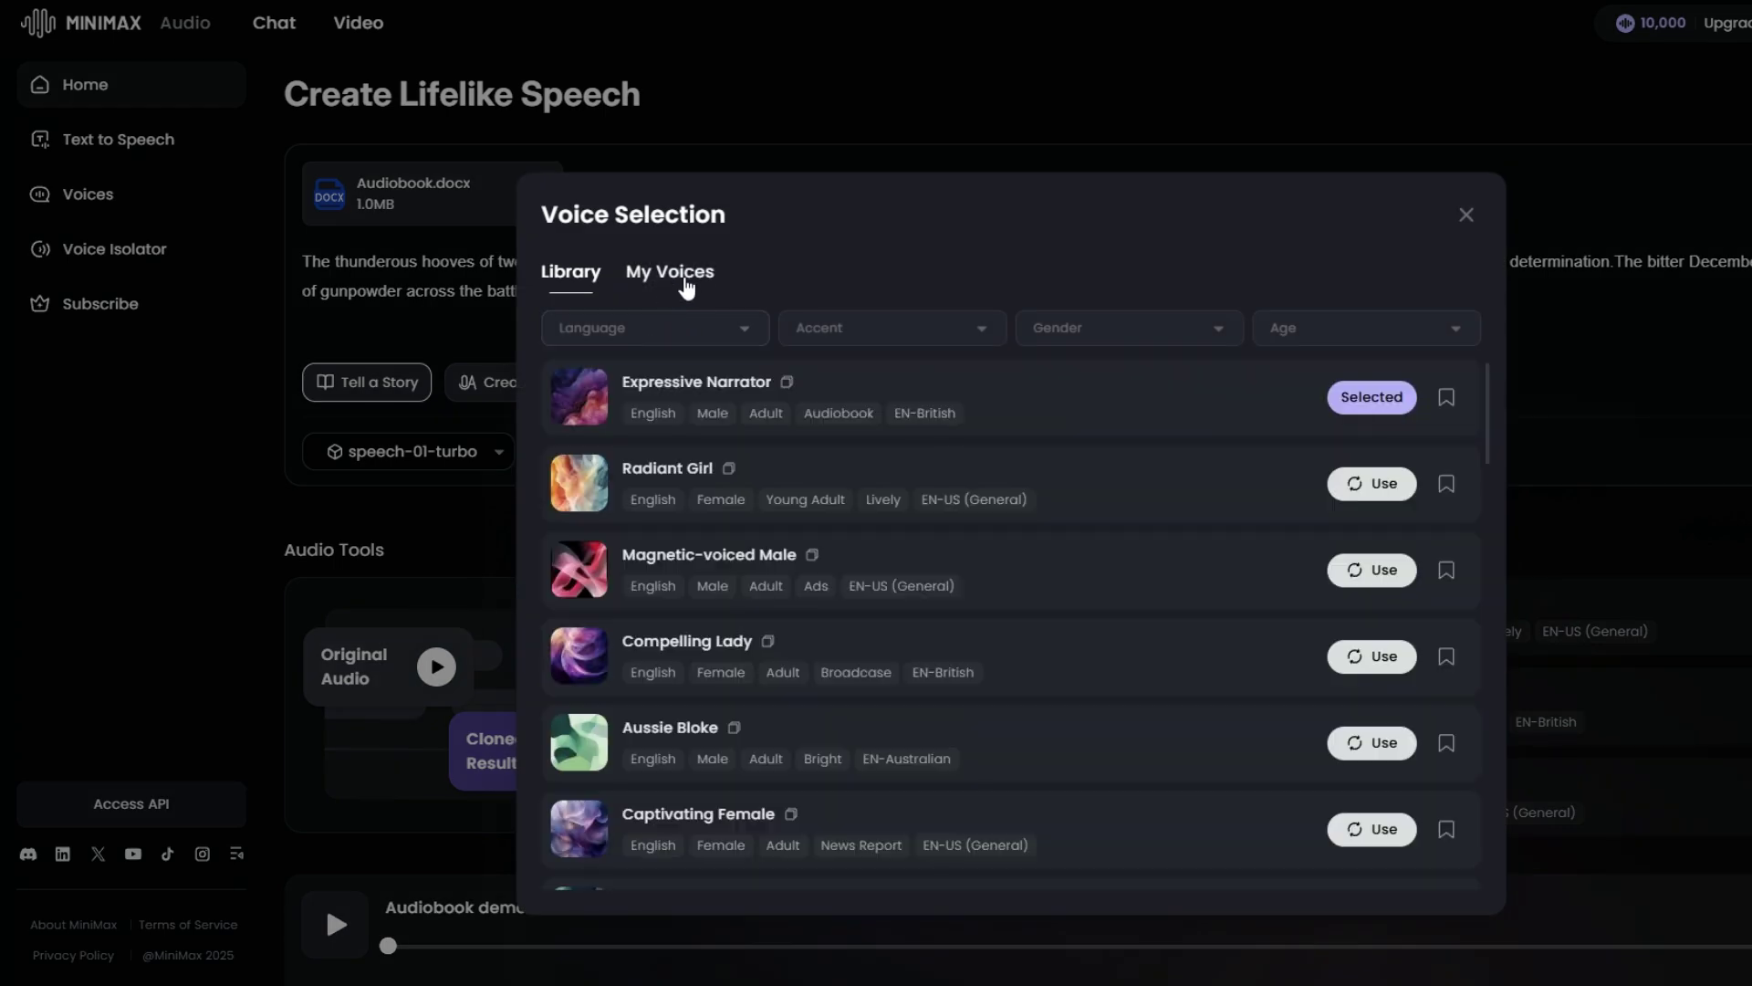
{"action": "left_click", "coordinate": [690, 273]}
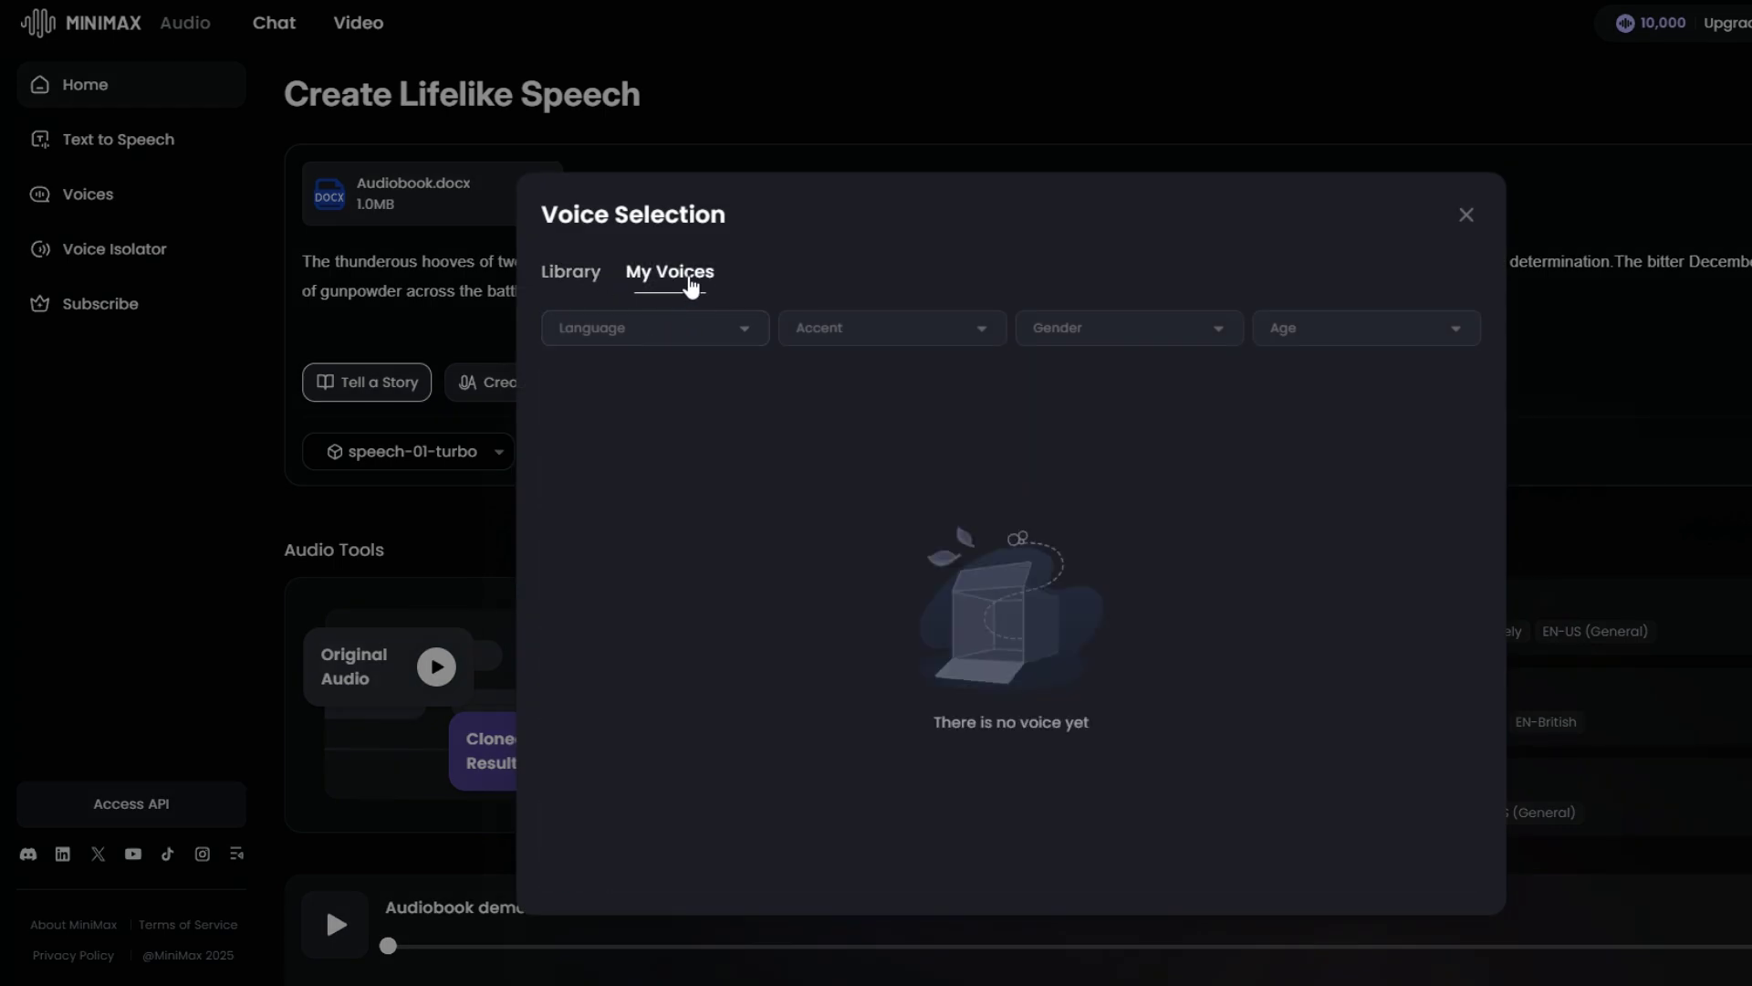
{"action": "left_click", "coordinate": [593, 288]}
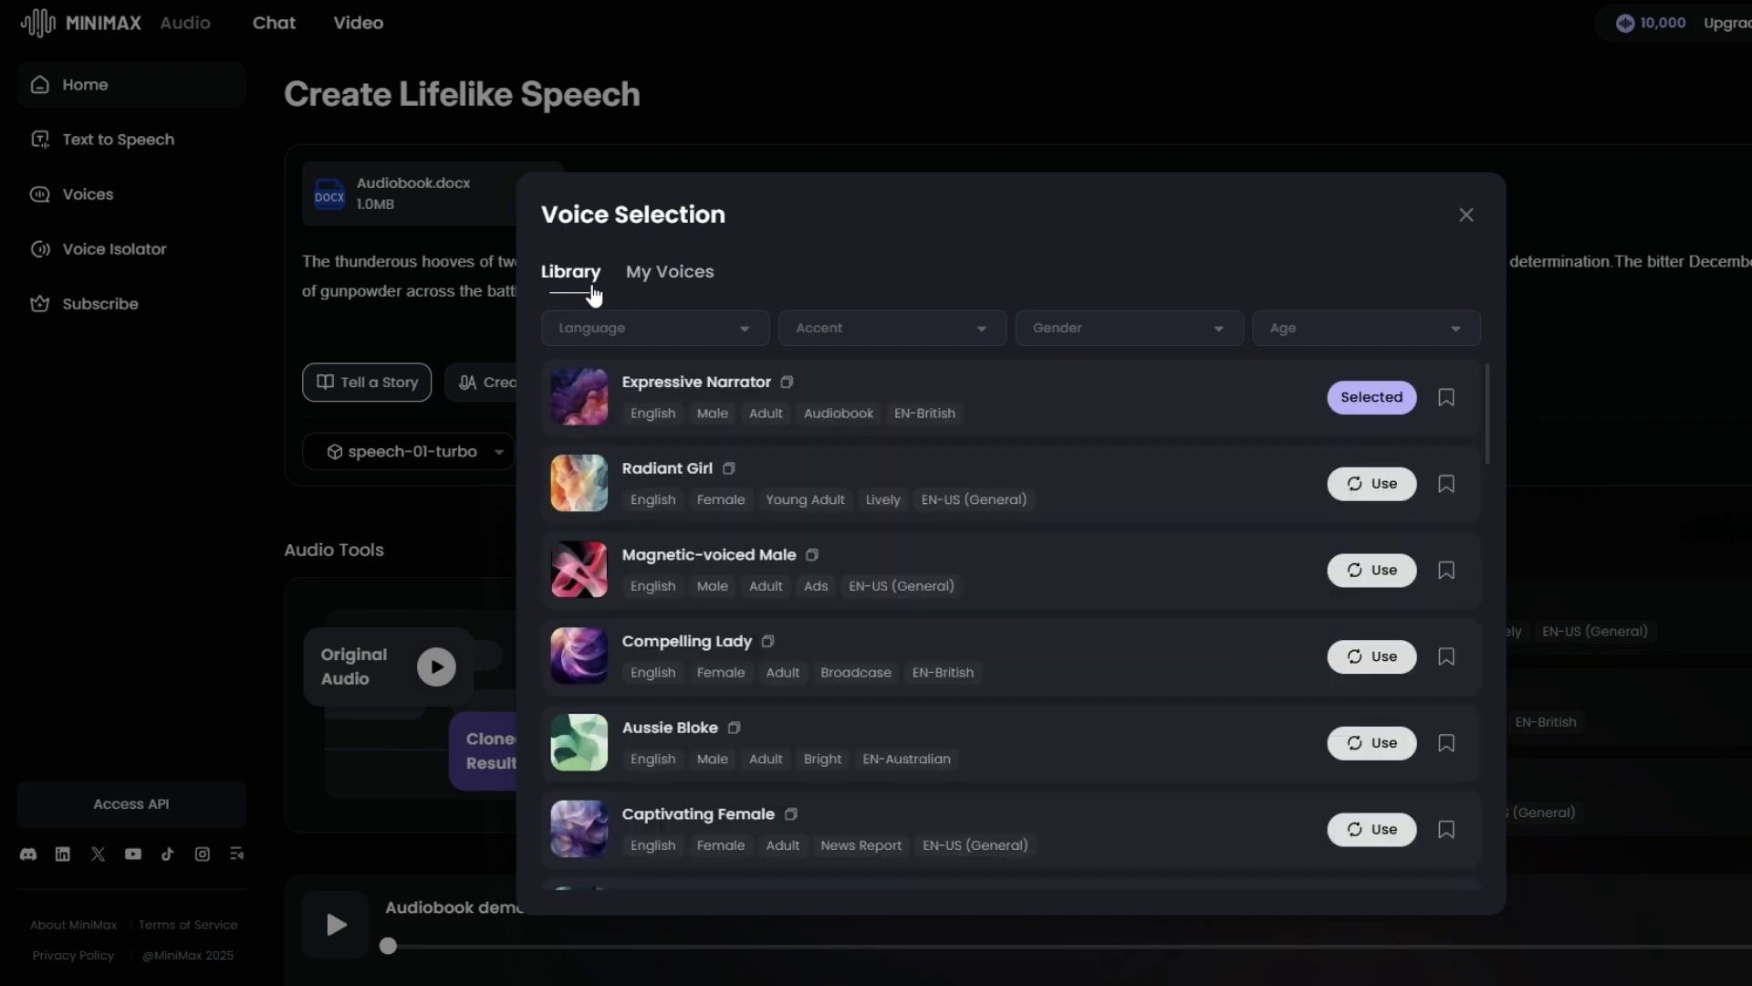
{"action": "mouse_move", "coordinate": [593, 416]}
{"action": "scroll", "coordinate": [606, 557], "scroll_direction": "down", "scroll_amount": 3}
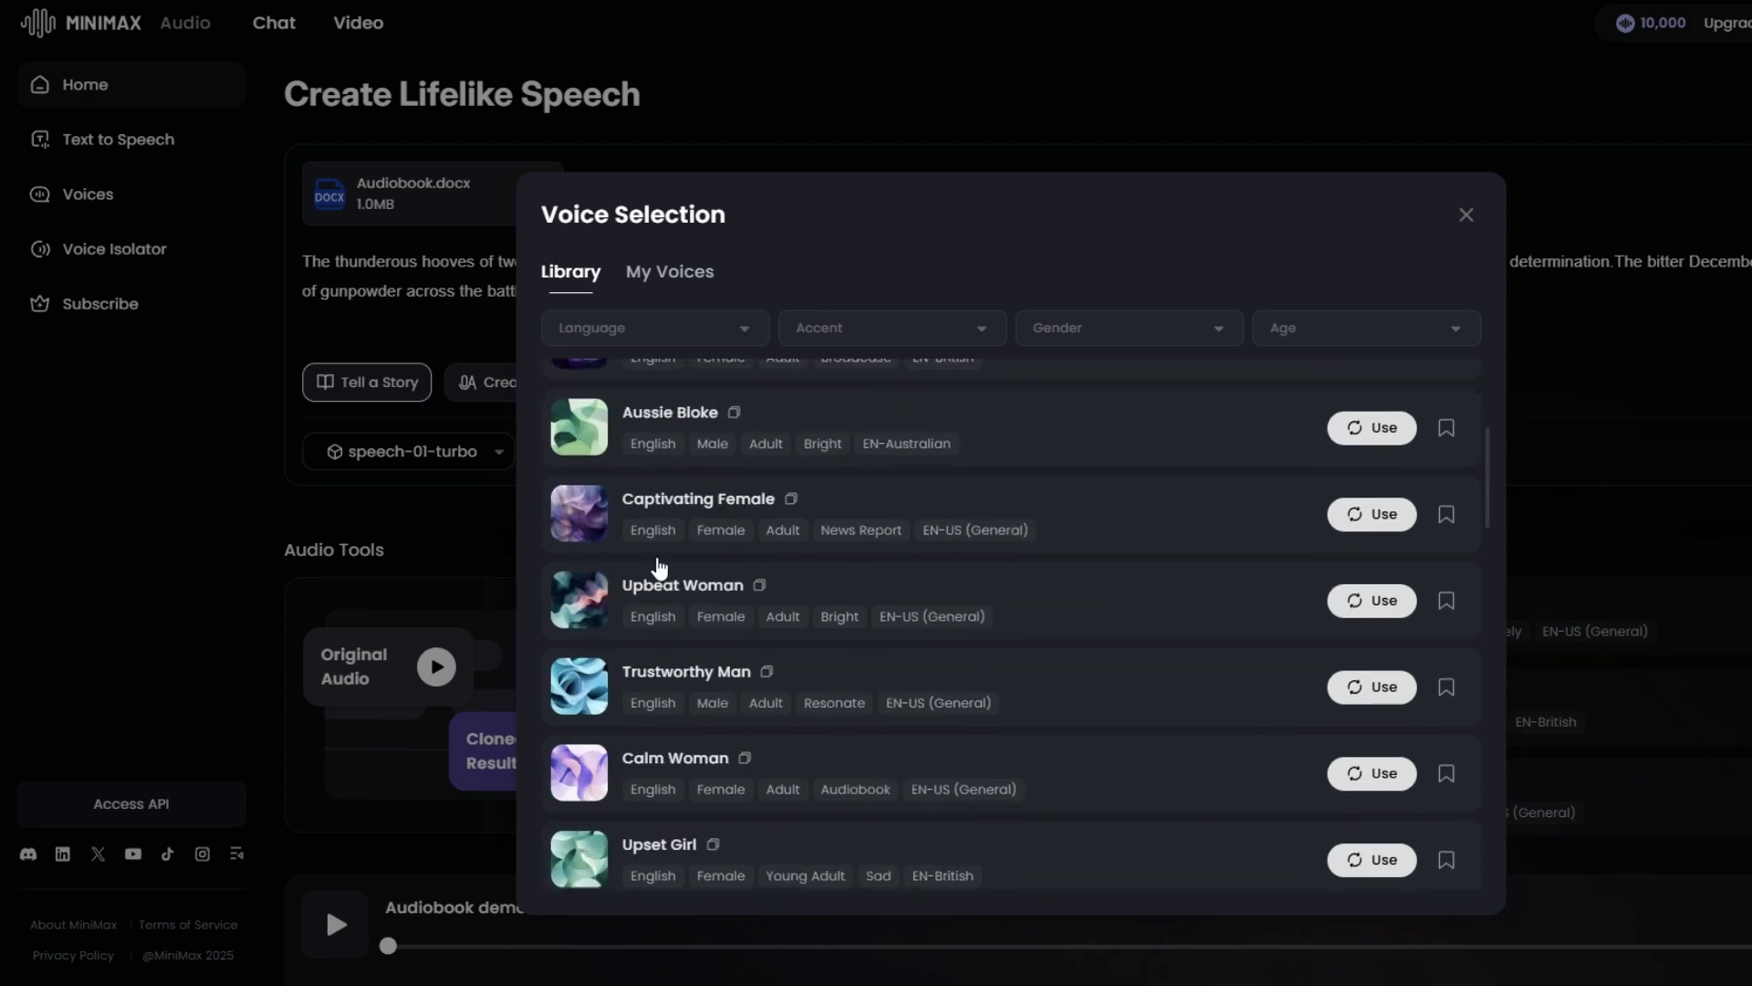
{"action": "left_click", "coordinate": [688, 334]}
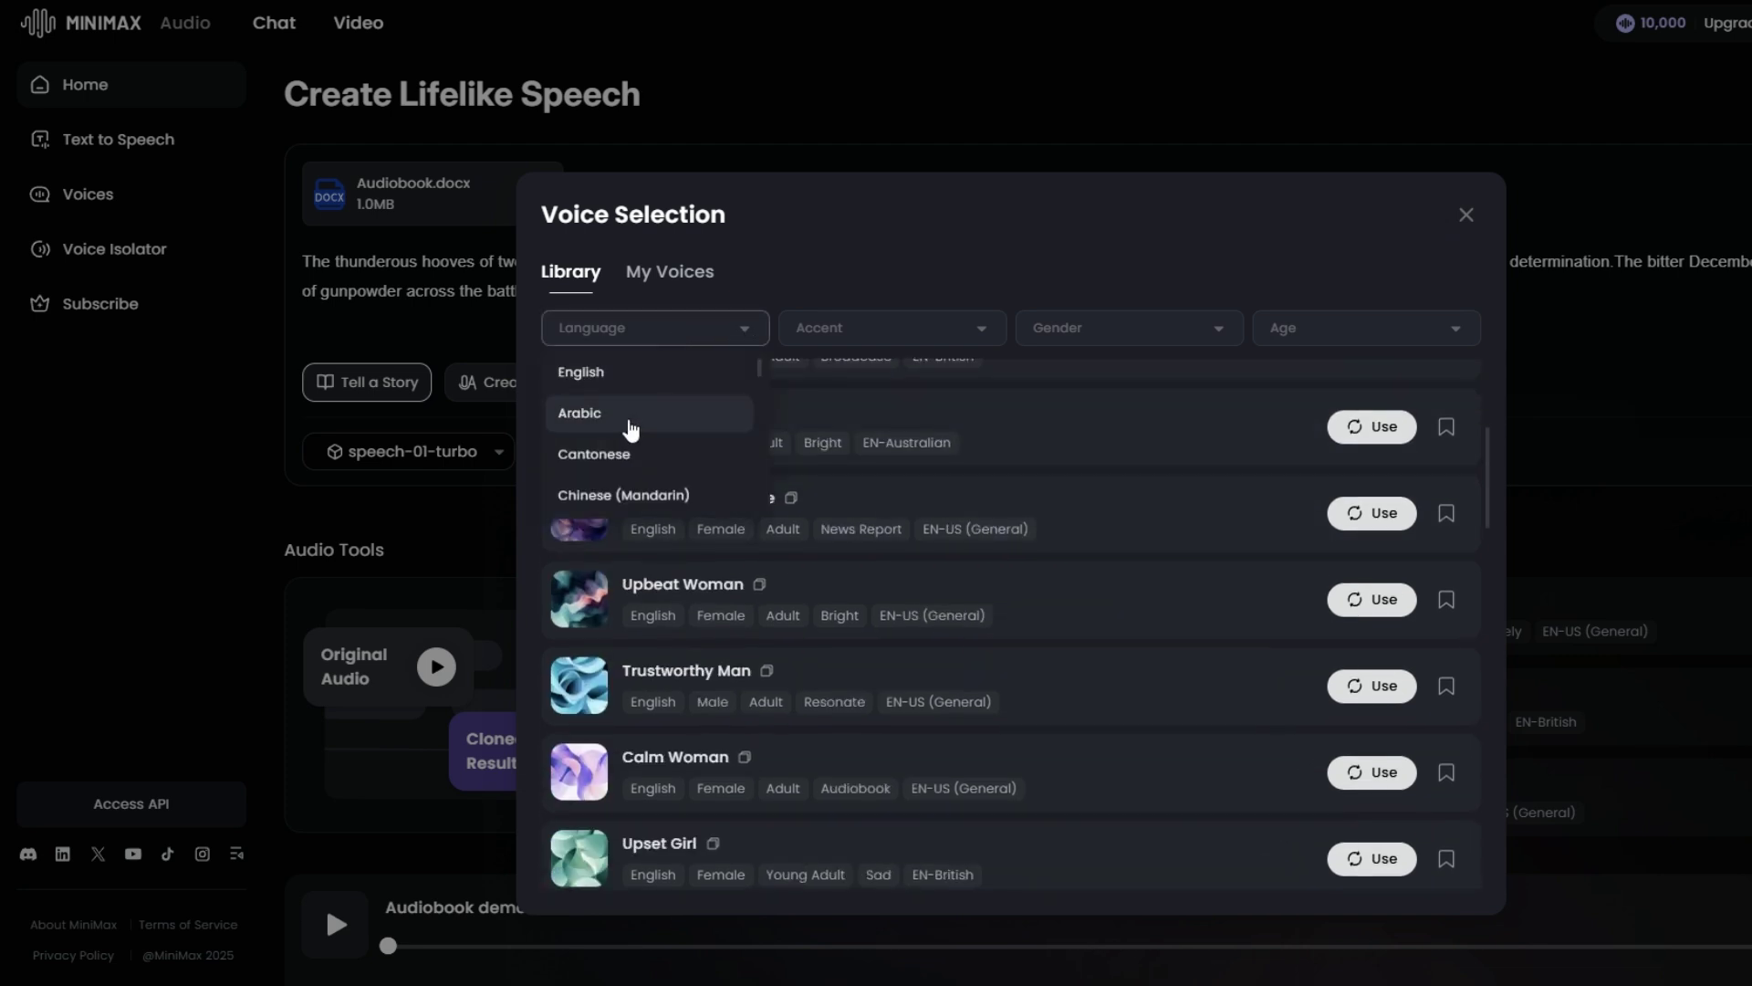
{"action": "left_click", "coordinate": [626, 415]}
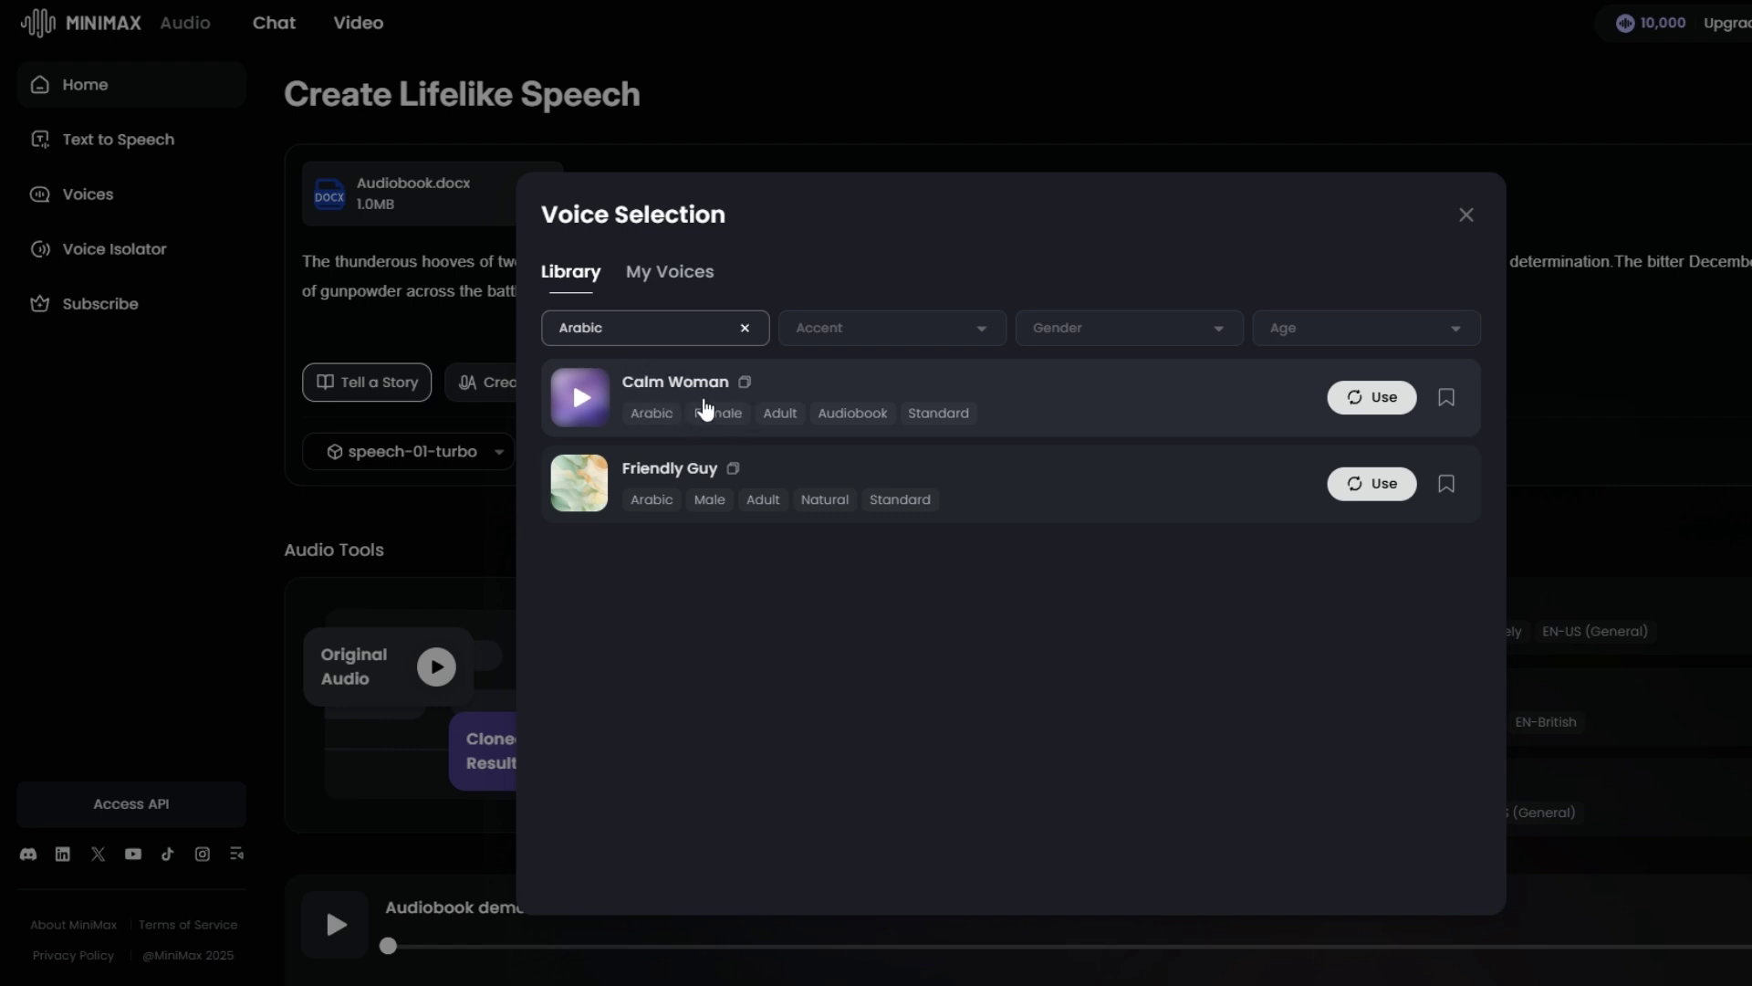
{"action": "left_click", "coordinate": [1466, 214]}
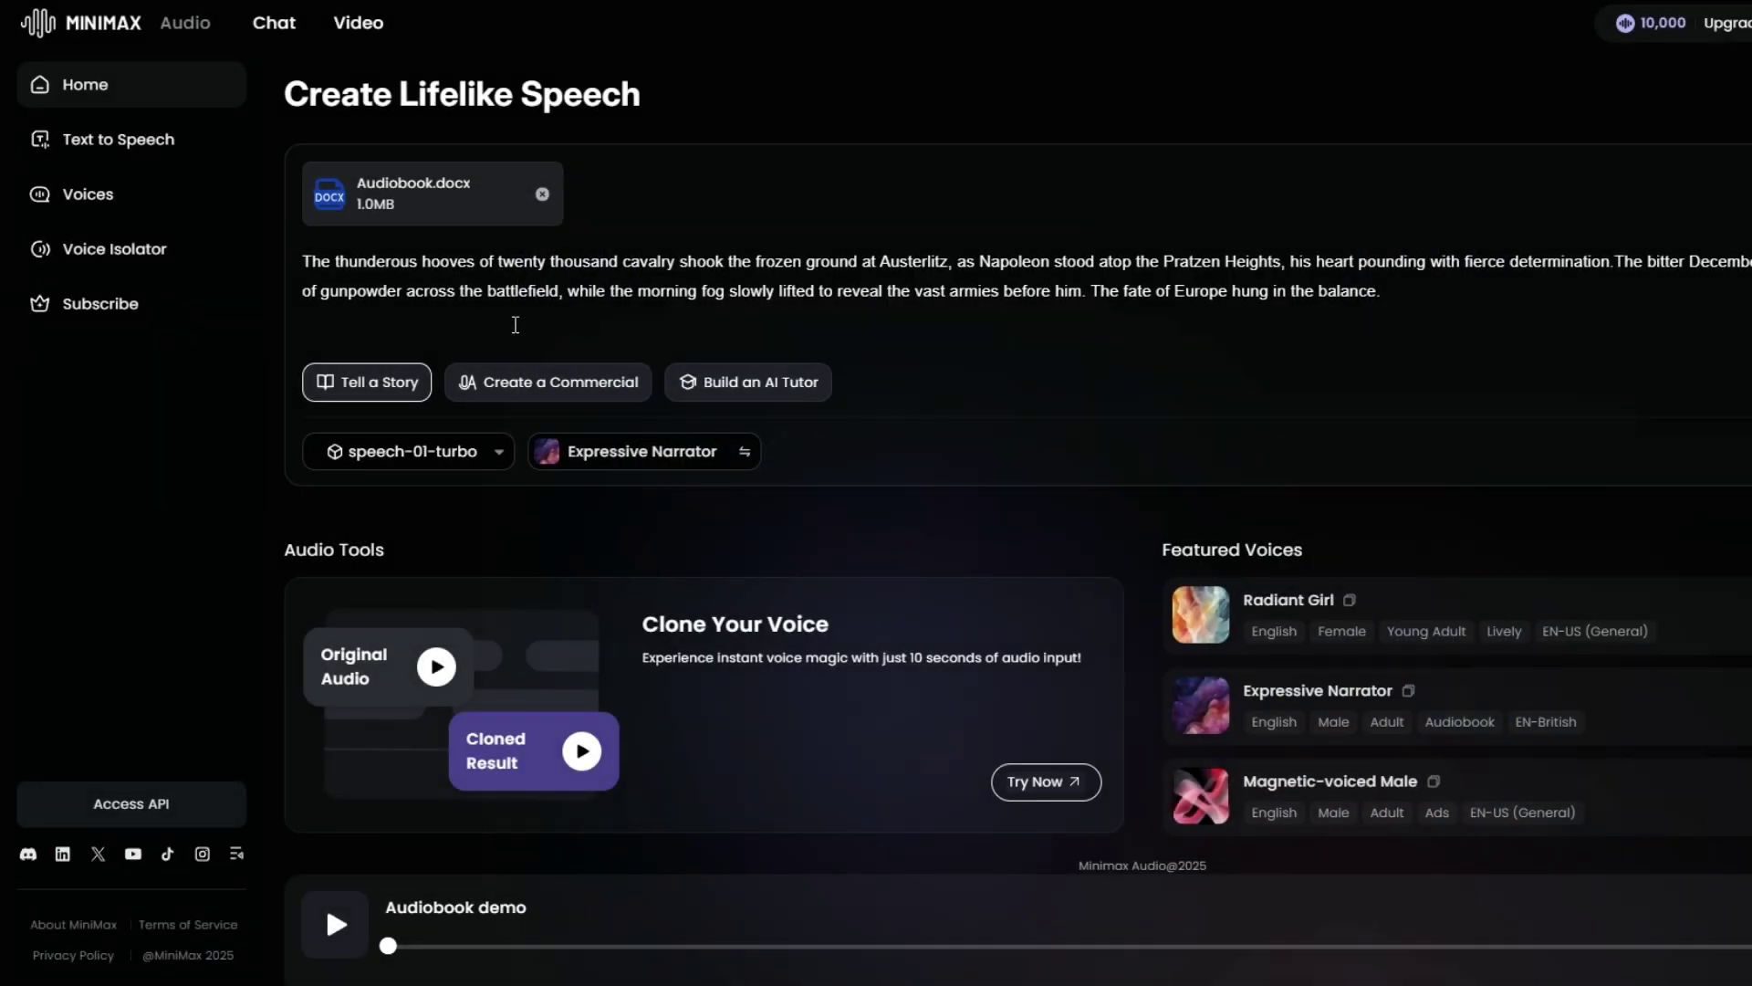
Replace the Audiobook.docx sample with "الحضارة المصرية القديمة هي واحدة من أقدم وأعظم الحضارات التي عرفها التاريخ البشري، وازدهرت على ضفاف نهر النيل في شمال شرق أفريقيا".
{"action": "left_click", "coordinate": [544, 196]}
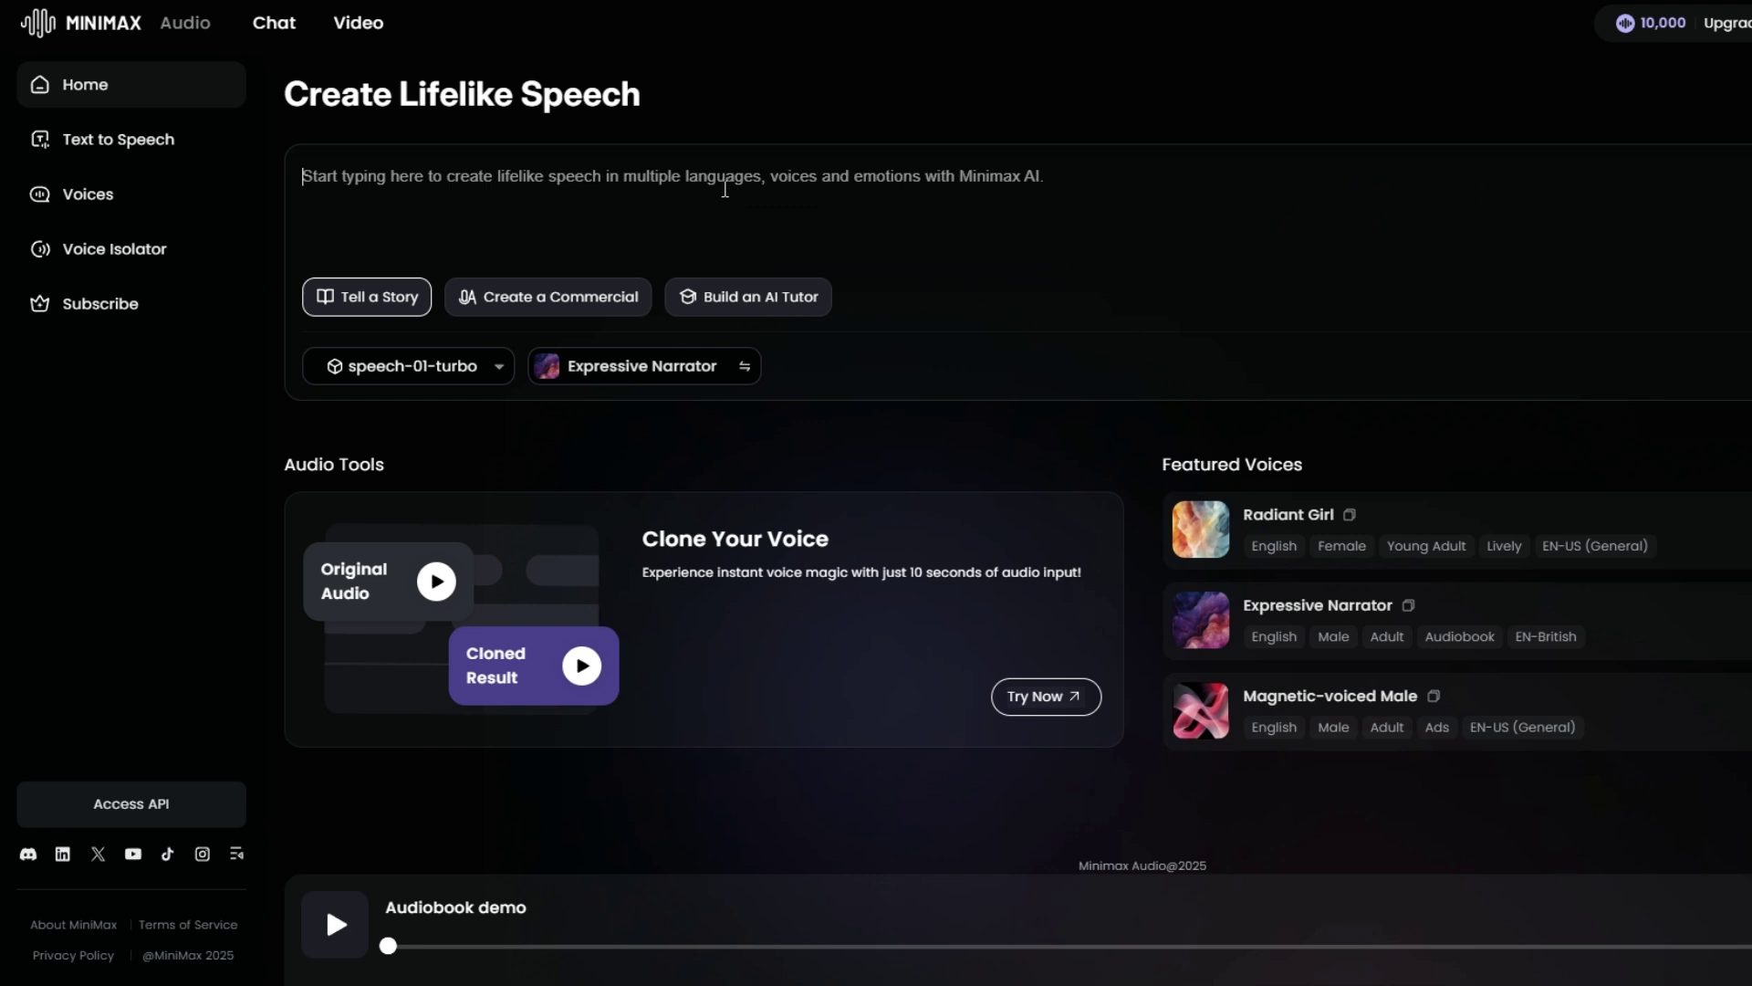
{"action": "left_click", "coordinate": [694, 181]}
{"action": "type", "text": "الحضارة المصرية القديمة هي واحدة من أقدم وأعظم الحضارات التي عرفها التاريخ البشري، وازدهرت على ضفاف نهر النيل في شمال شرق أفريقيا"}
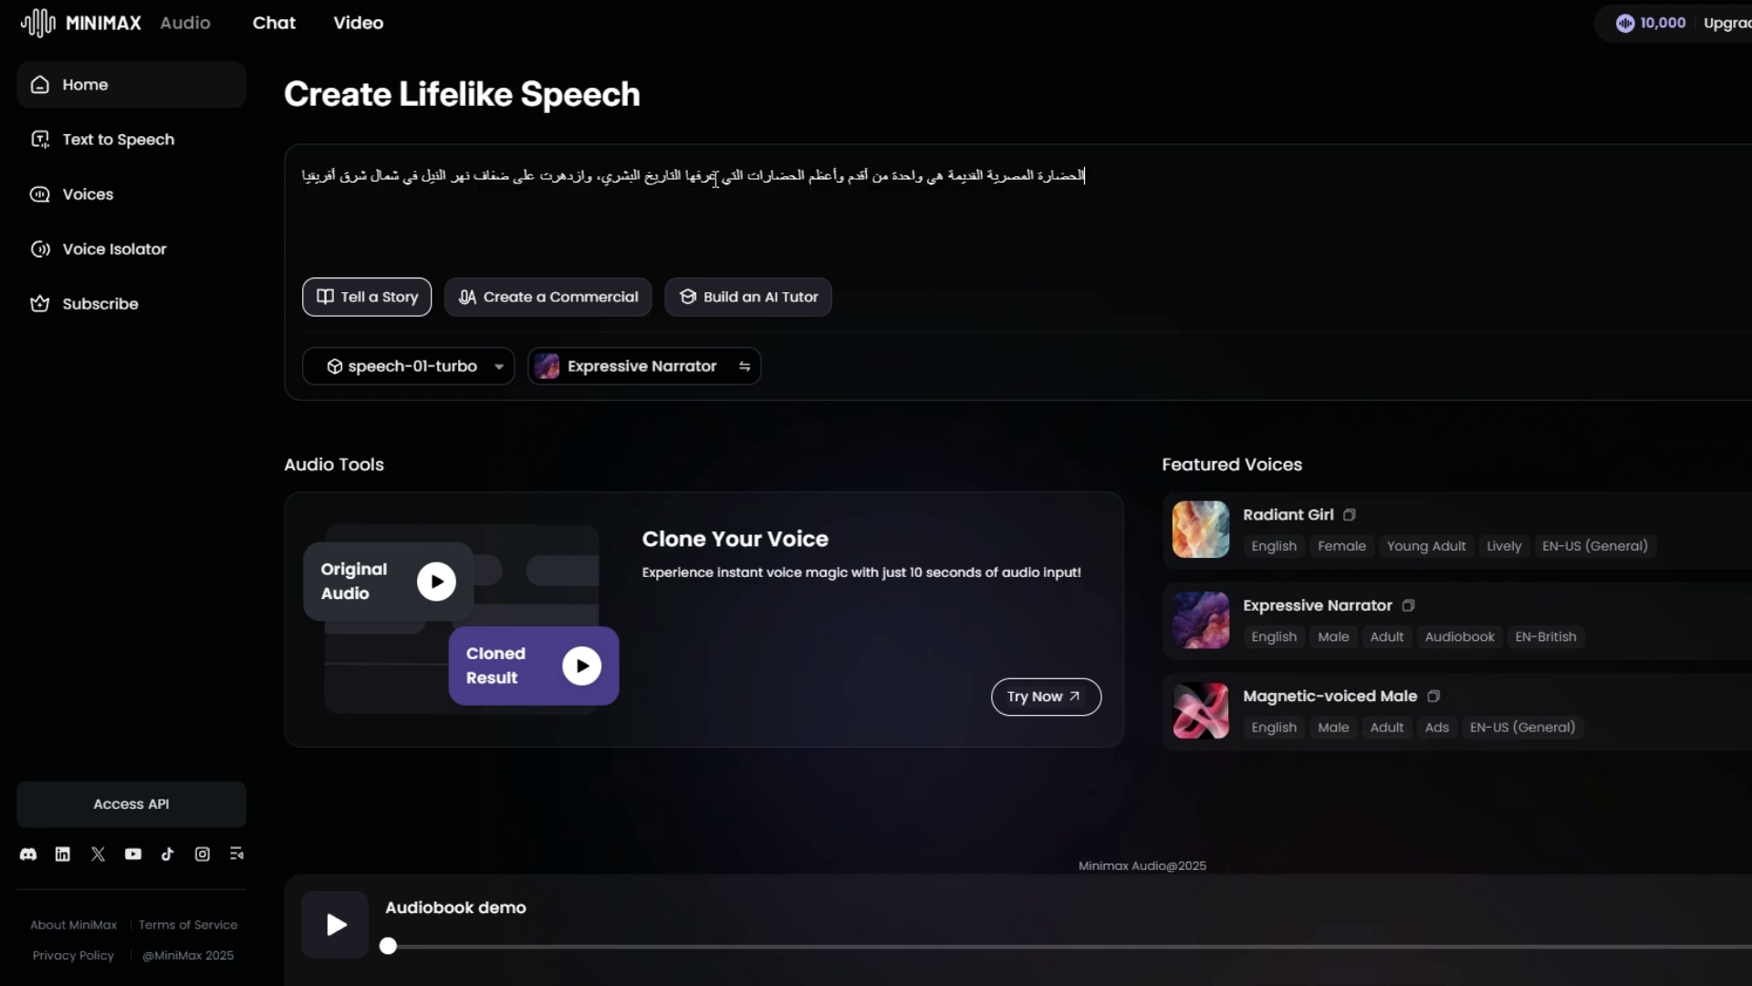
Preview the Arabic voice Friendly Guy in the voice library and use it for the speech.
{"action": "left_click", "coordinate": [498, 366]}
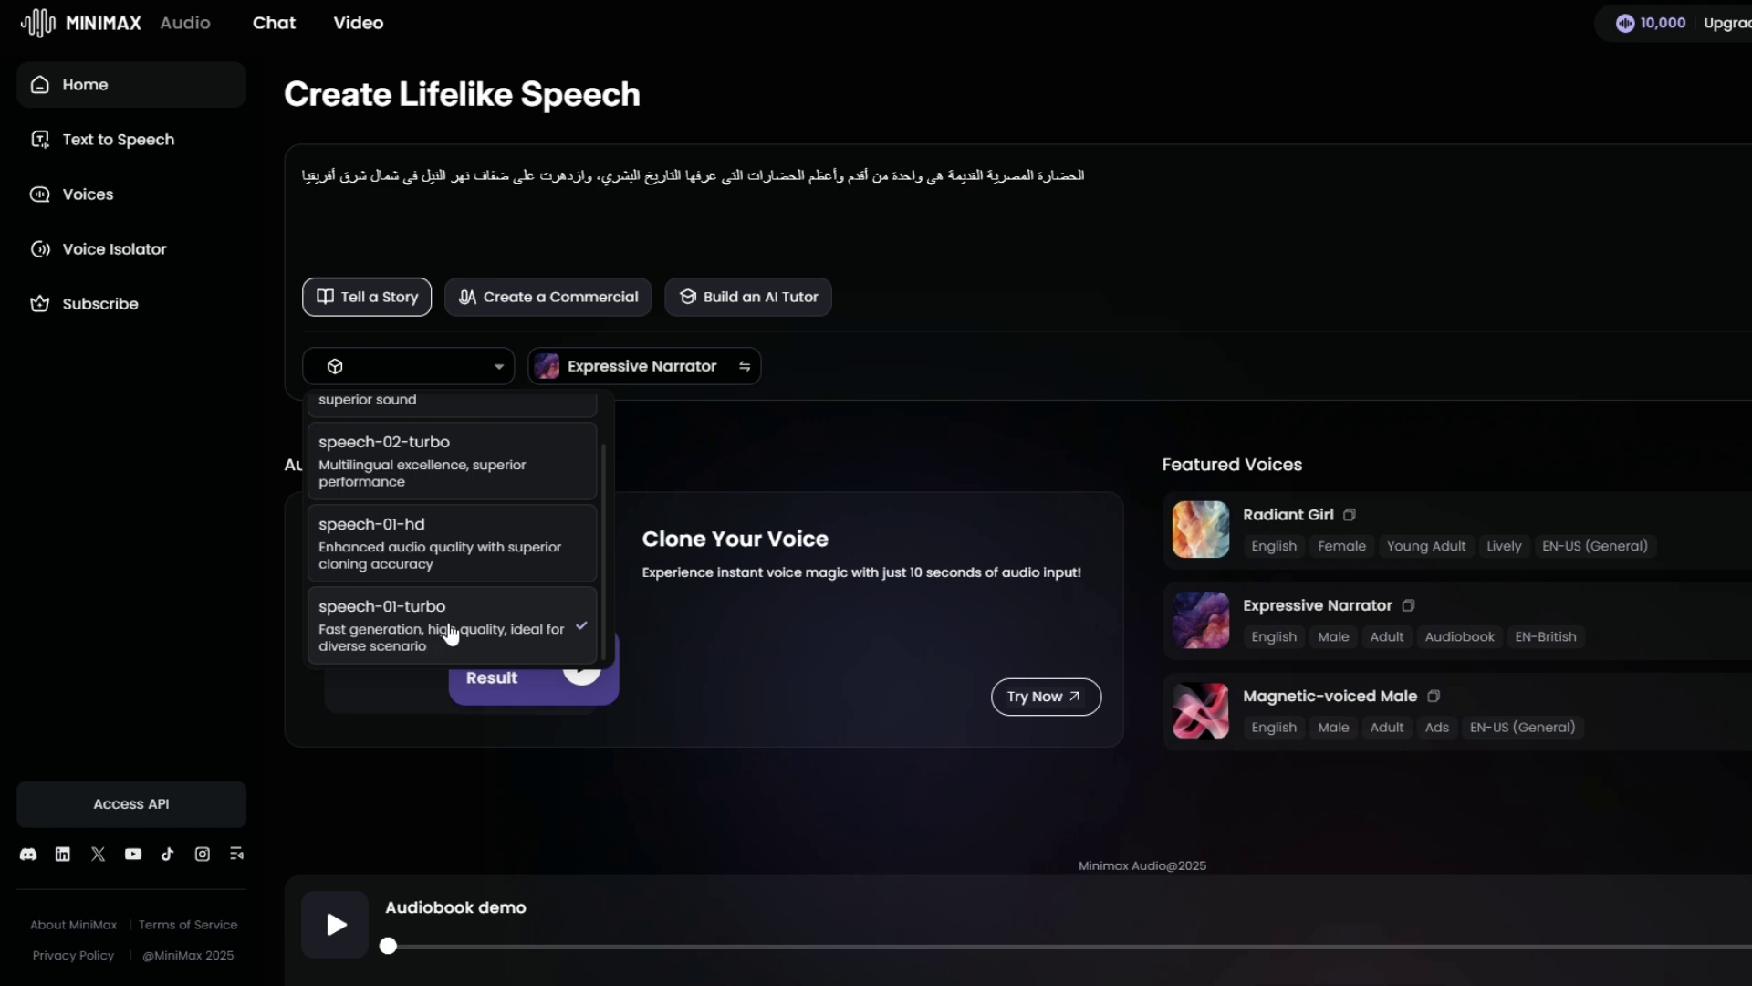
{"action": "left_click", "coordinate": [744, 366]}
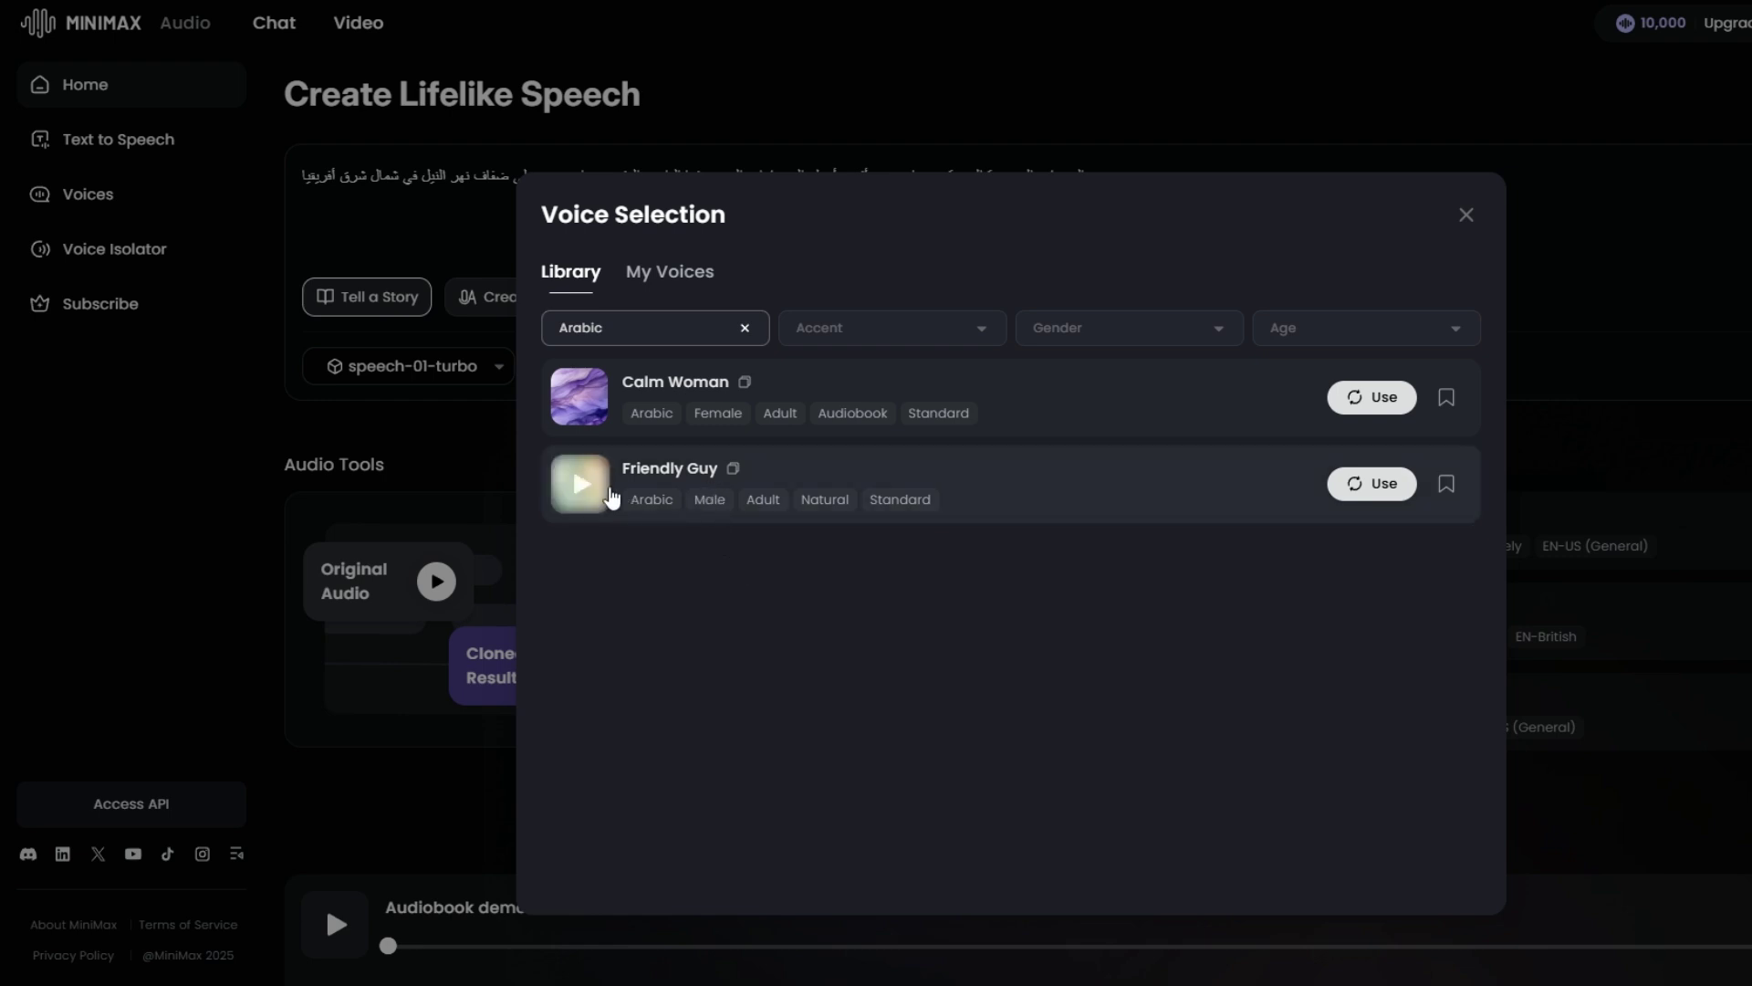
{"action": "left_click", "coordinate": [671, 469]}
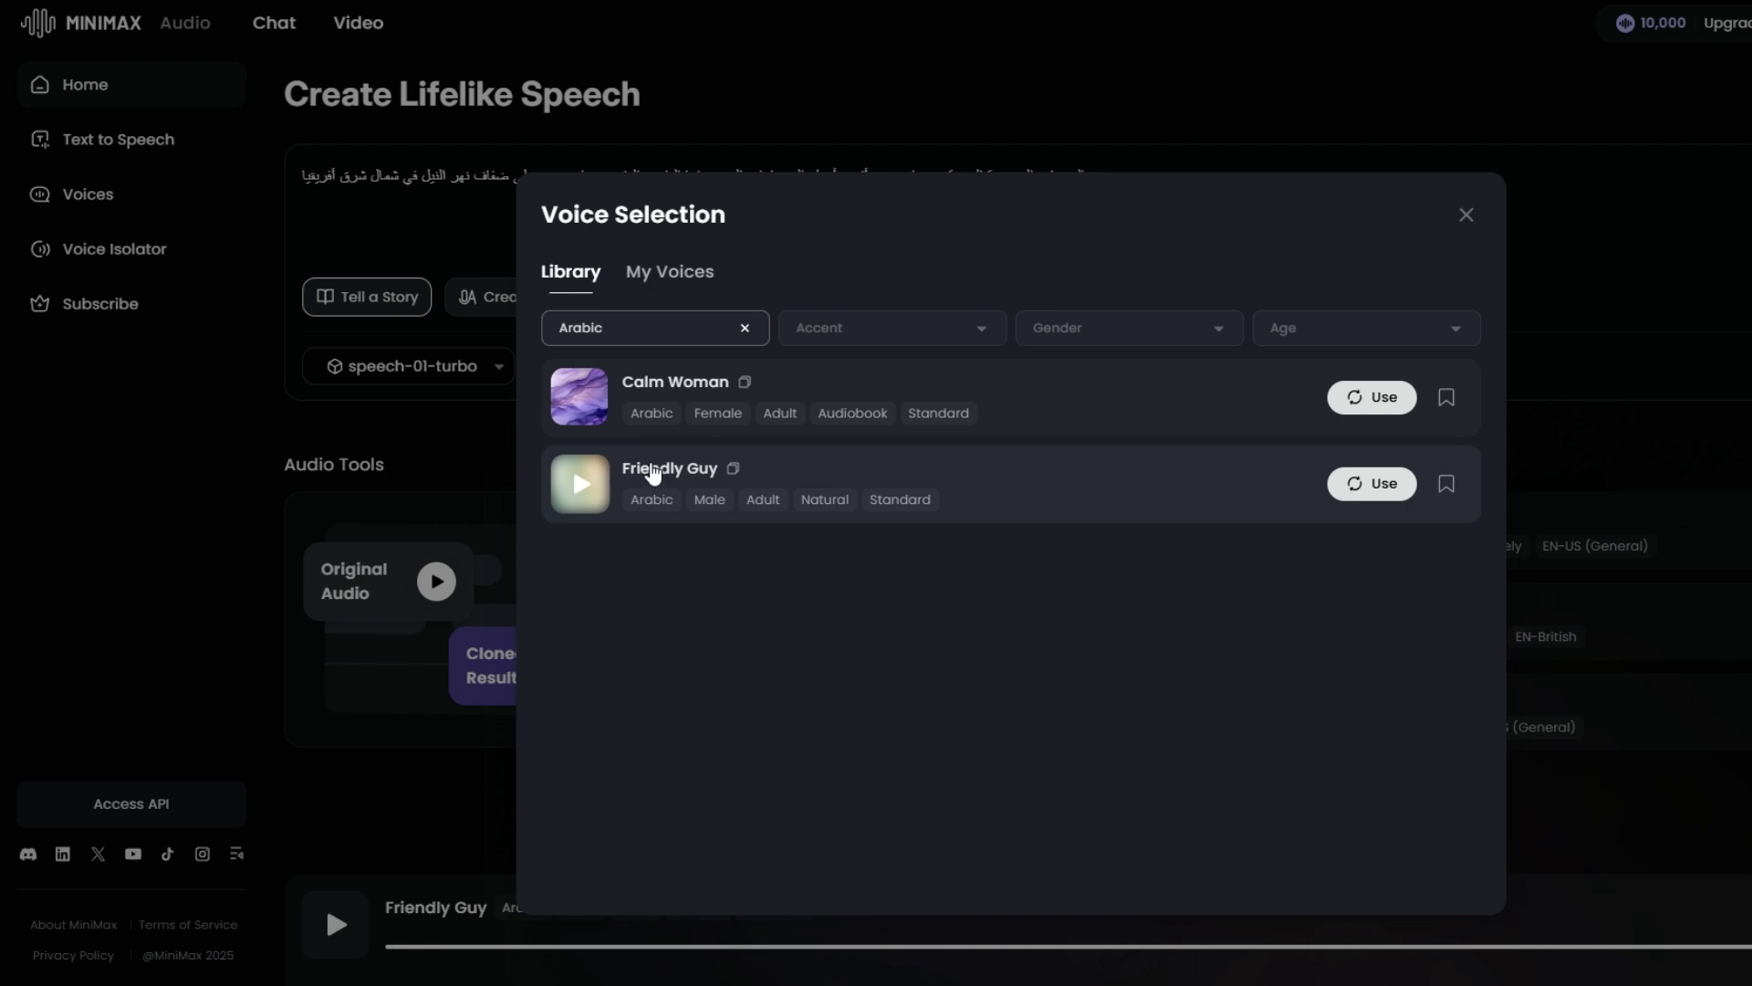
{"action": "left_click", "coordinate": [1357, 485]}
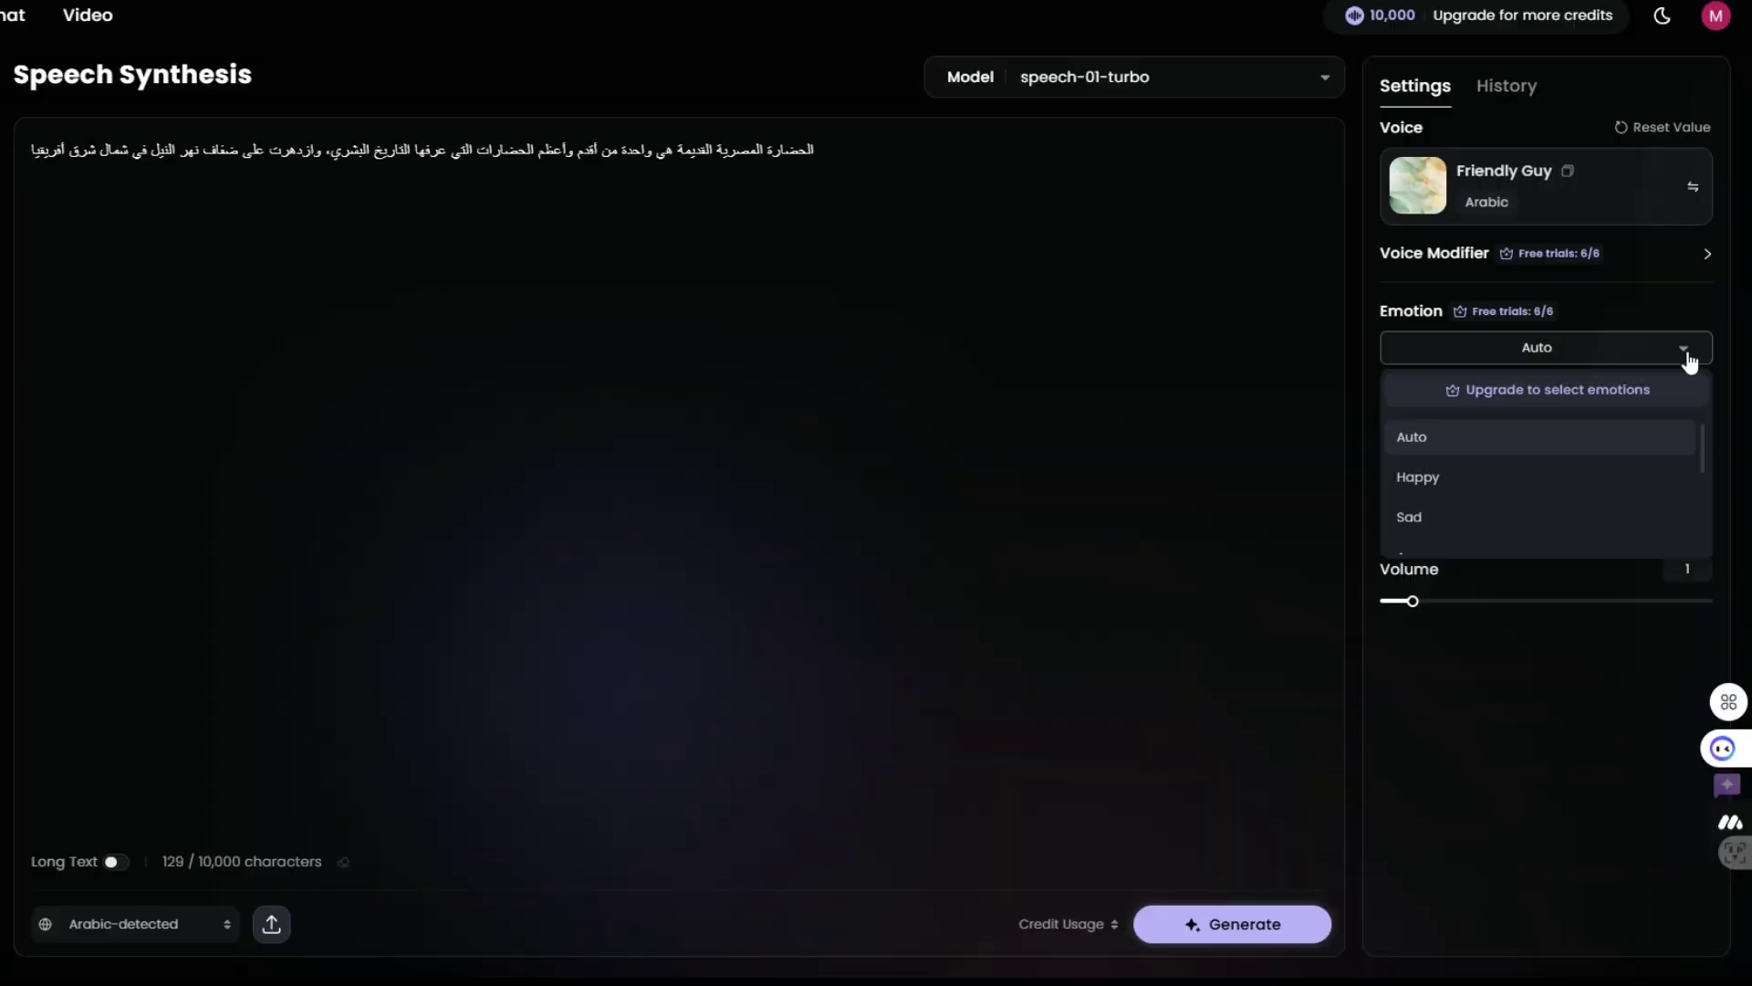
Set the voice's emotion to Surprised and its volume to 3.78.
{"action": "scroll", "coordinate": [1470, 525], "scroll_direction": "down", "scroll_amount": 4}
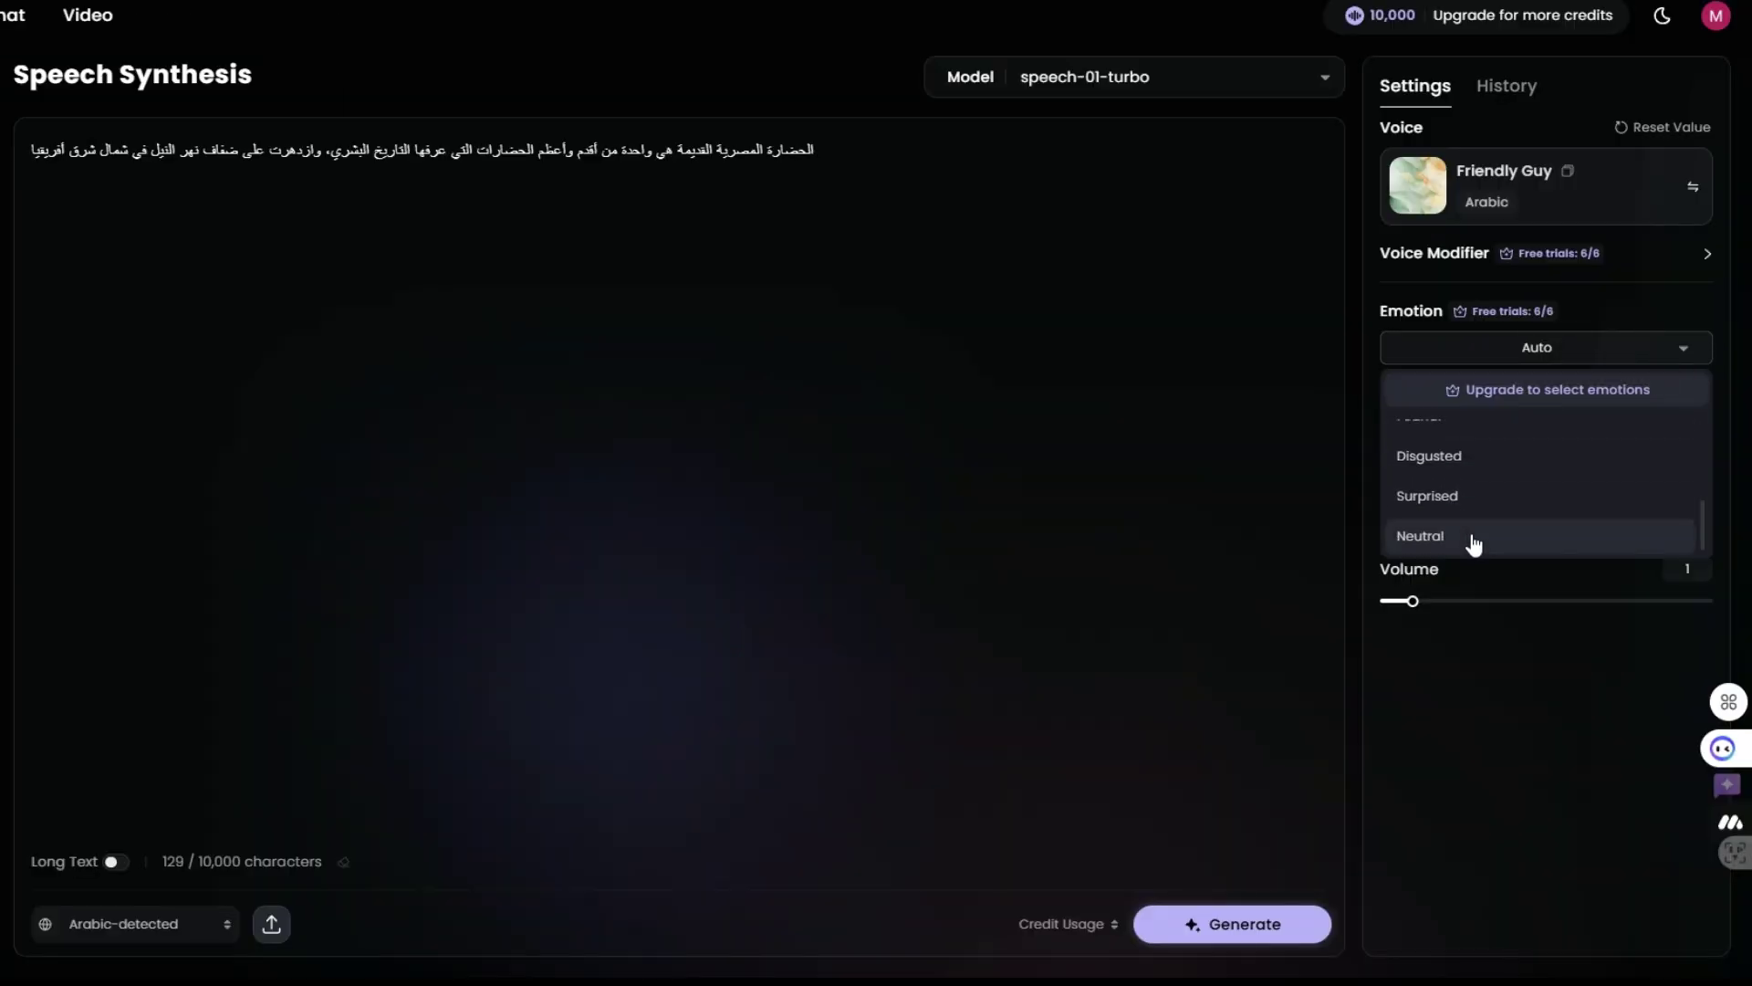
{"action": "scroll", "coordinate": [1469, 500], "scroll_direction": "up", "scroll_amount": 3}
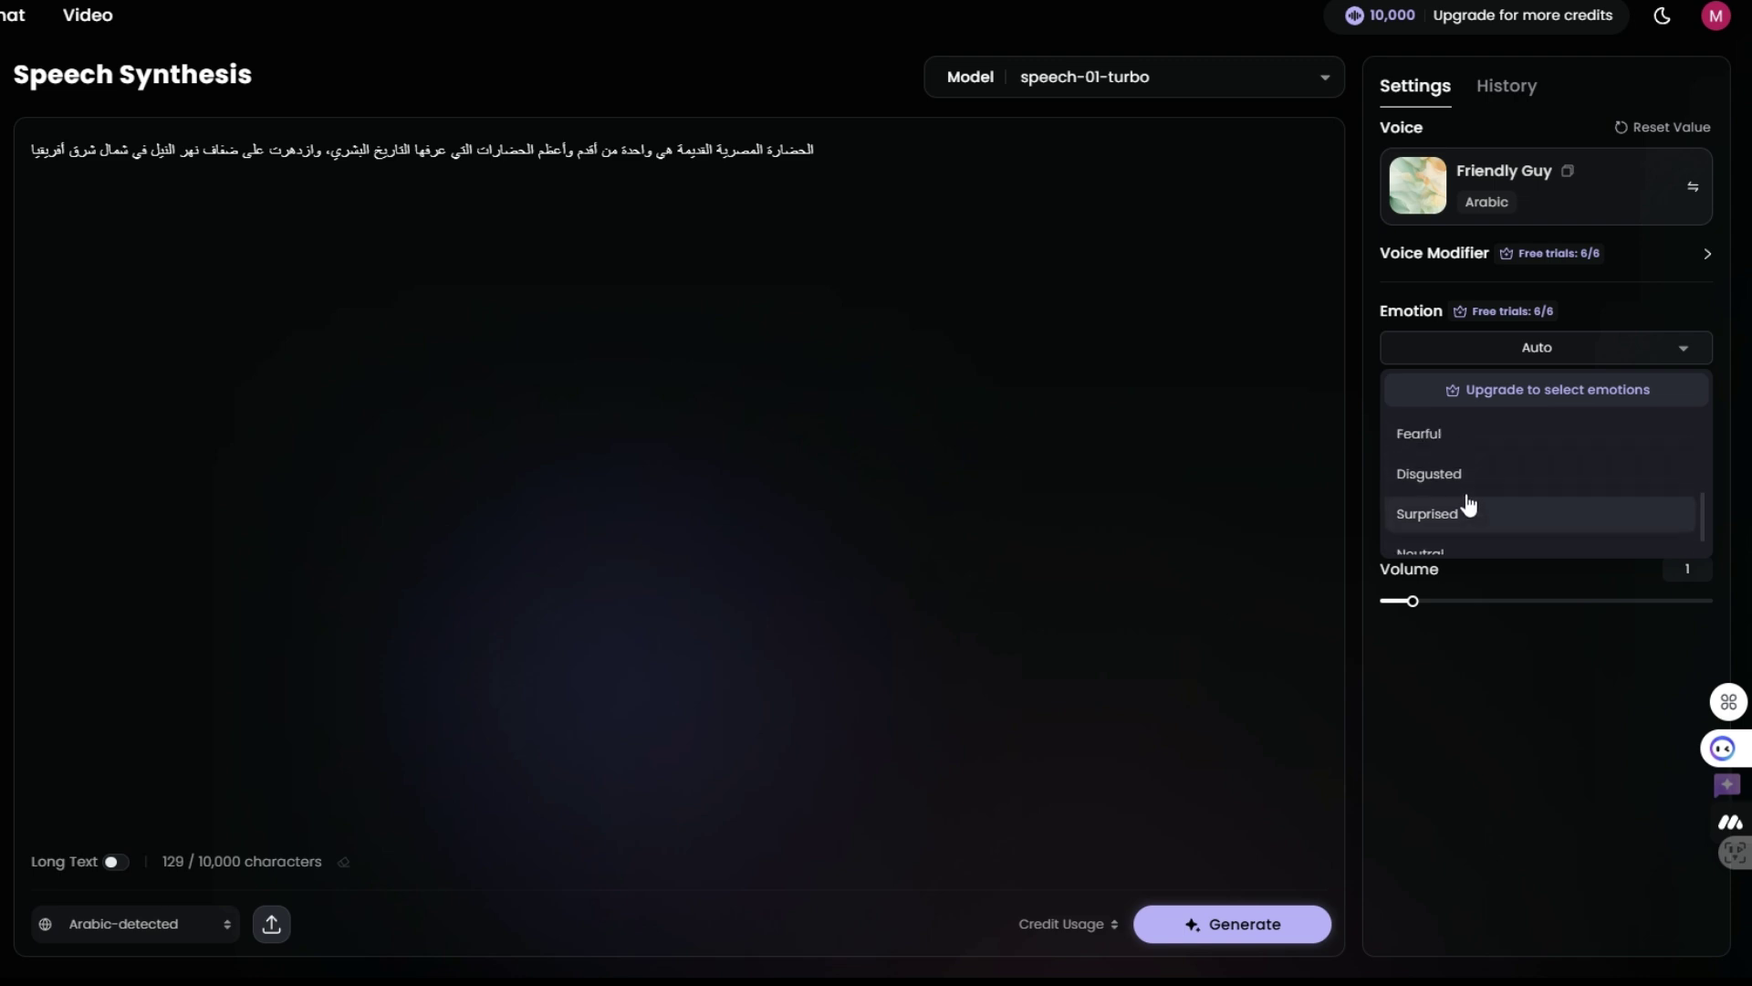
{"action": "scroll", "coordinate": [1497, 552], "scroll_direction": "down", "scroll_amount": 3}
{"action": "left_click", "coordinate": [1595, 507]}
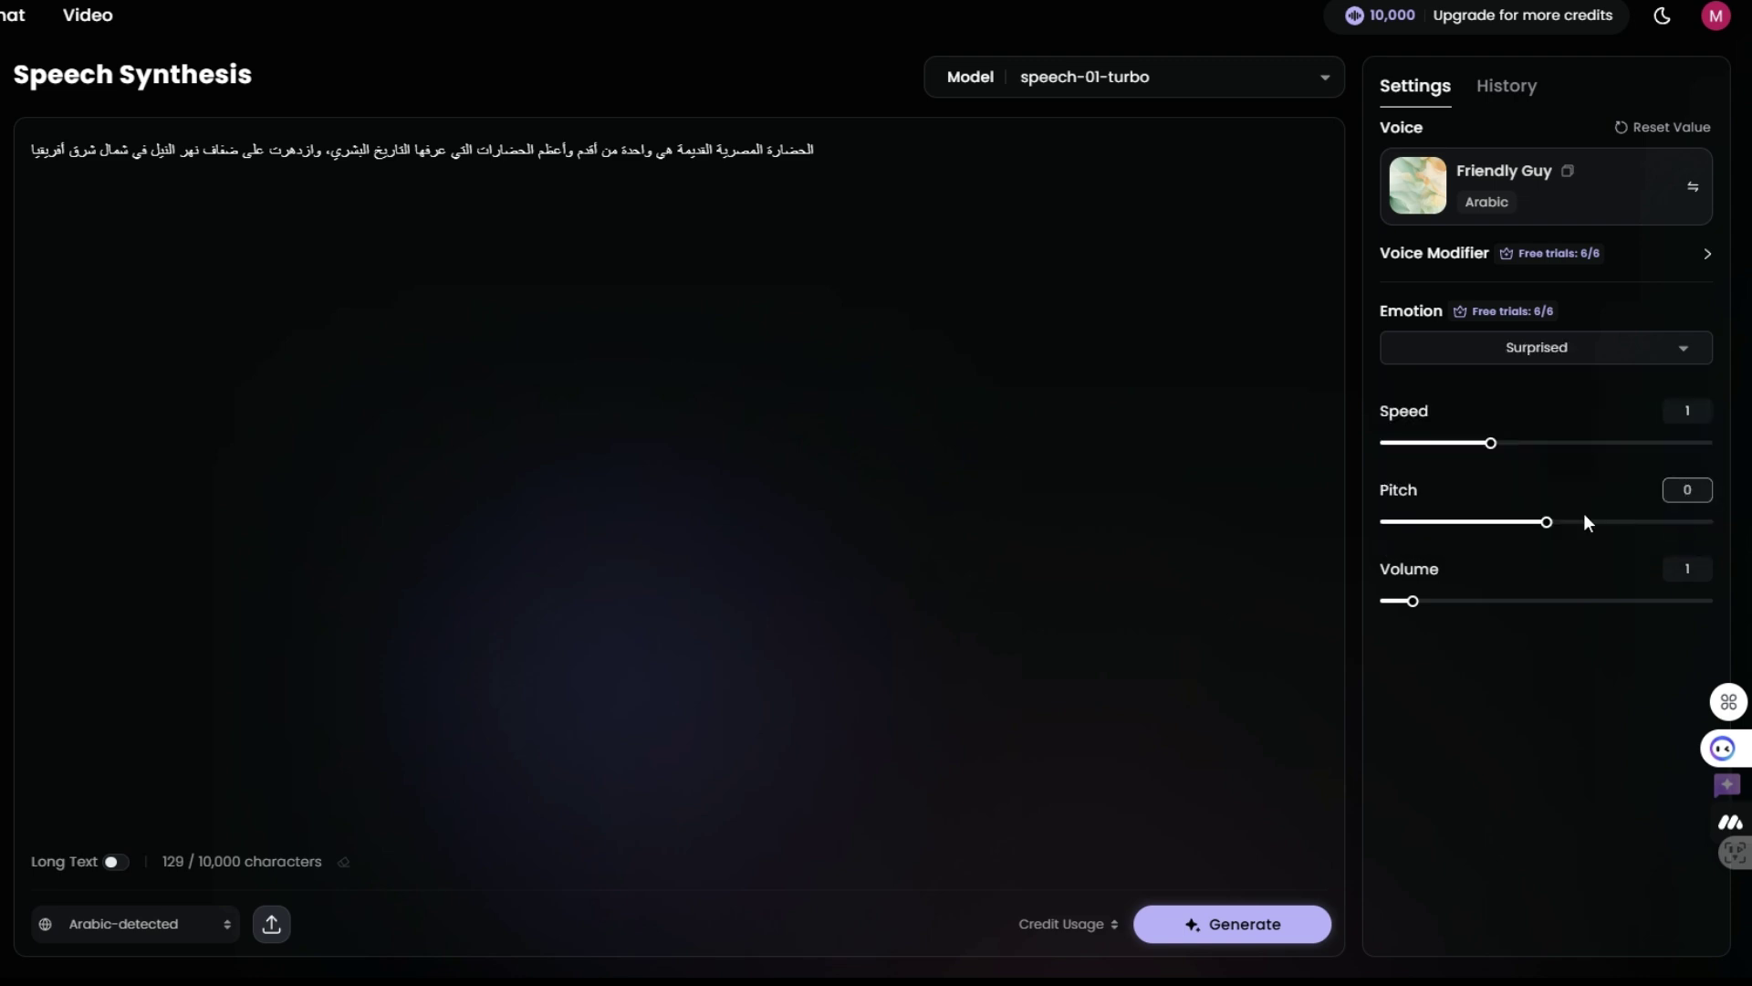
{"action": "left_click_drag", "start_coordinate": [1412, 600], "coordinate": [1510, 613]}
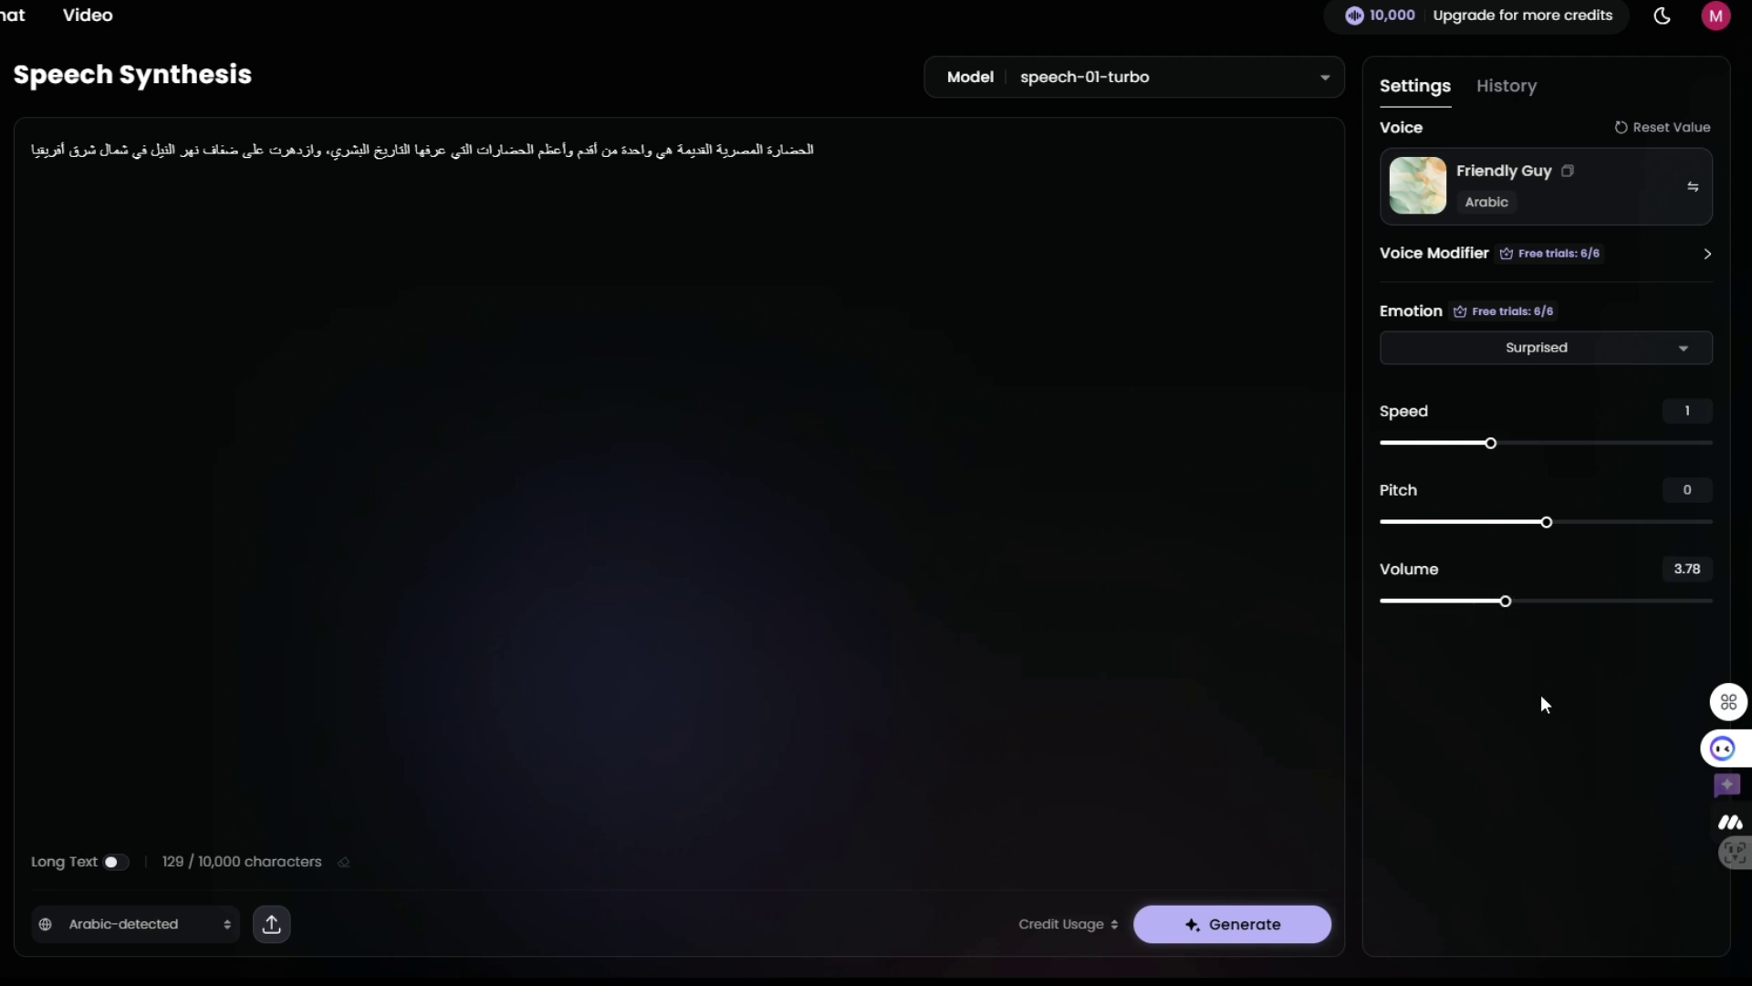
Generate the speech from the Arabic text and copy the whole text.
{"action": "mouse_move", "coordinate": [1114, 924]}
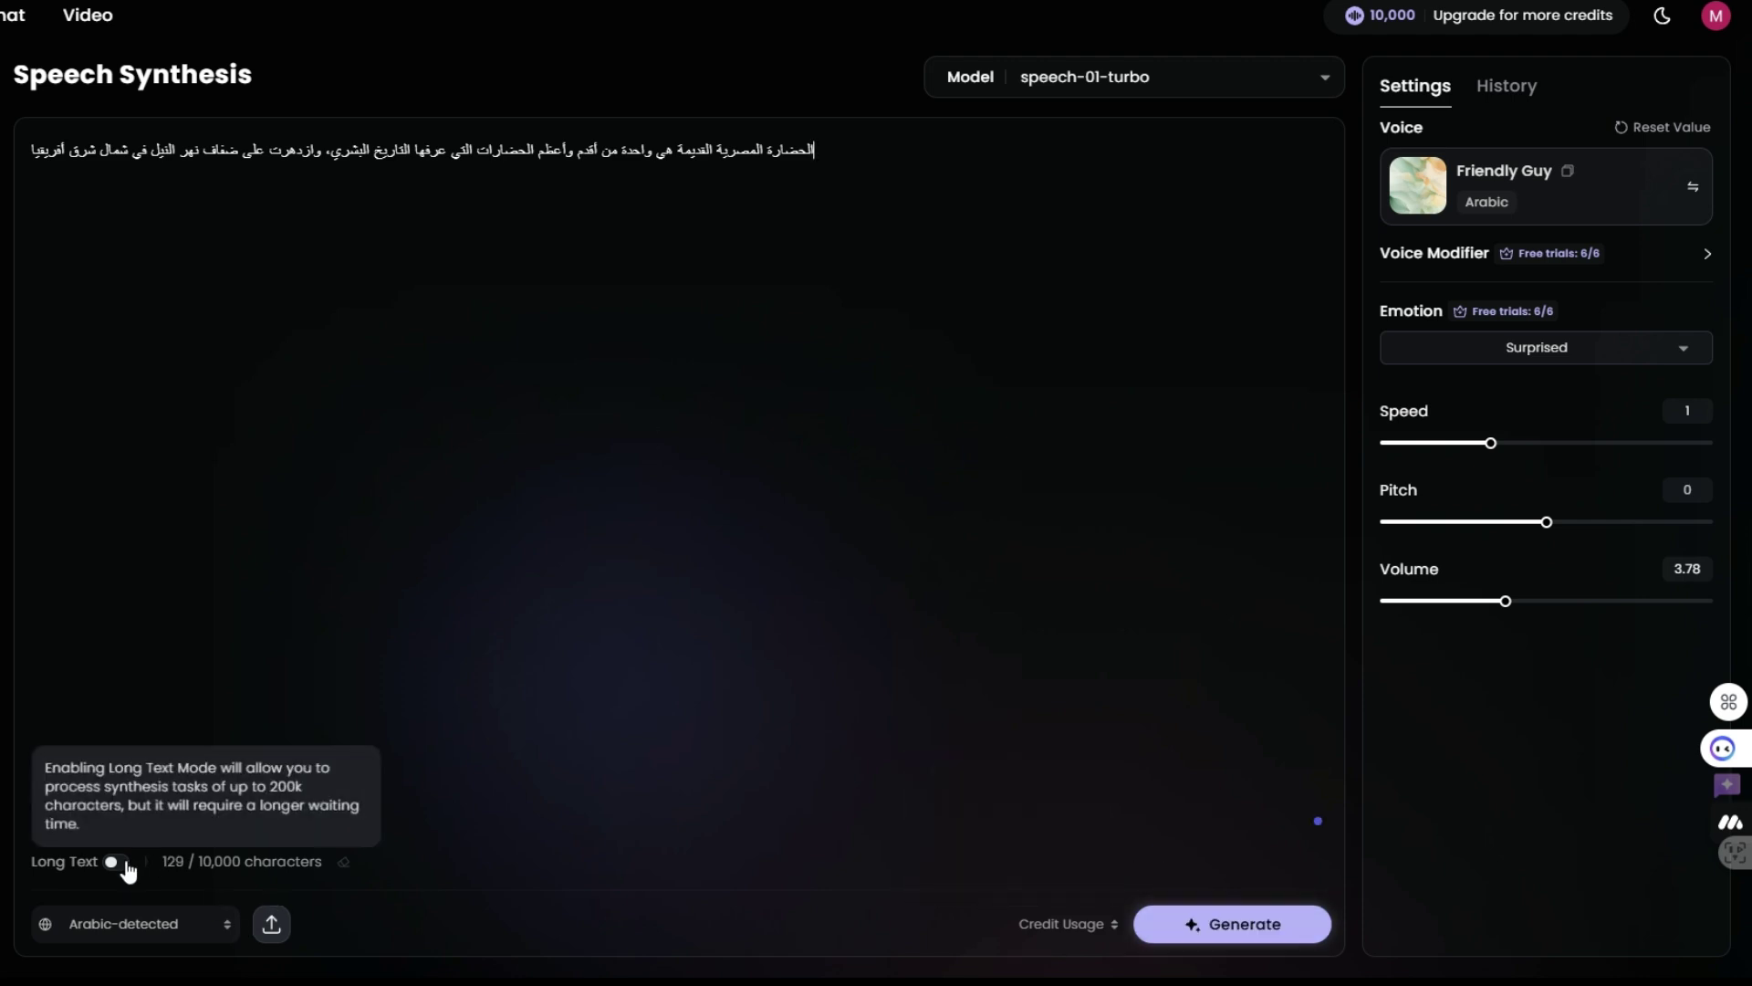
{"action": "left_click", "coordinate": [1224, 925]}
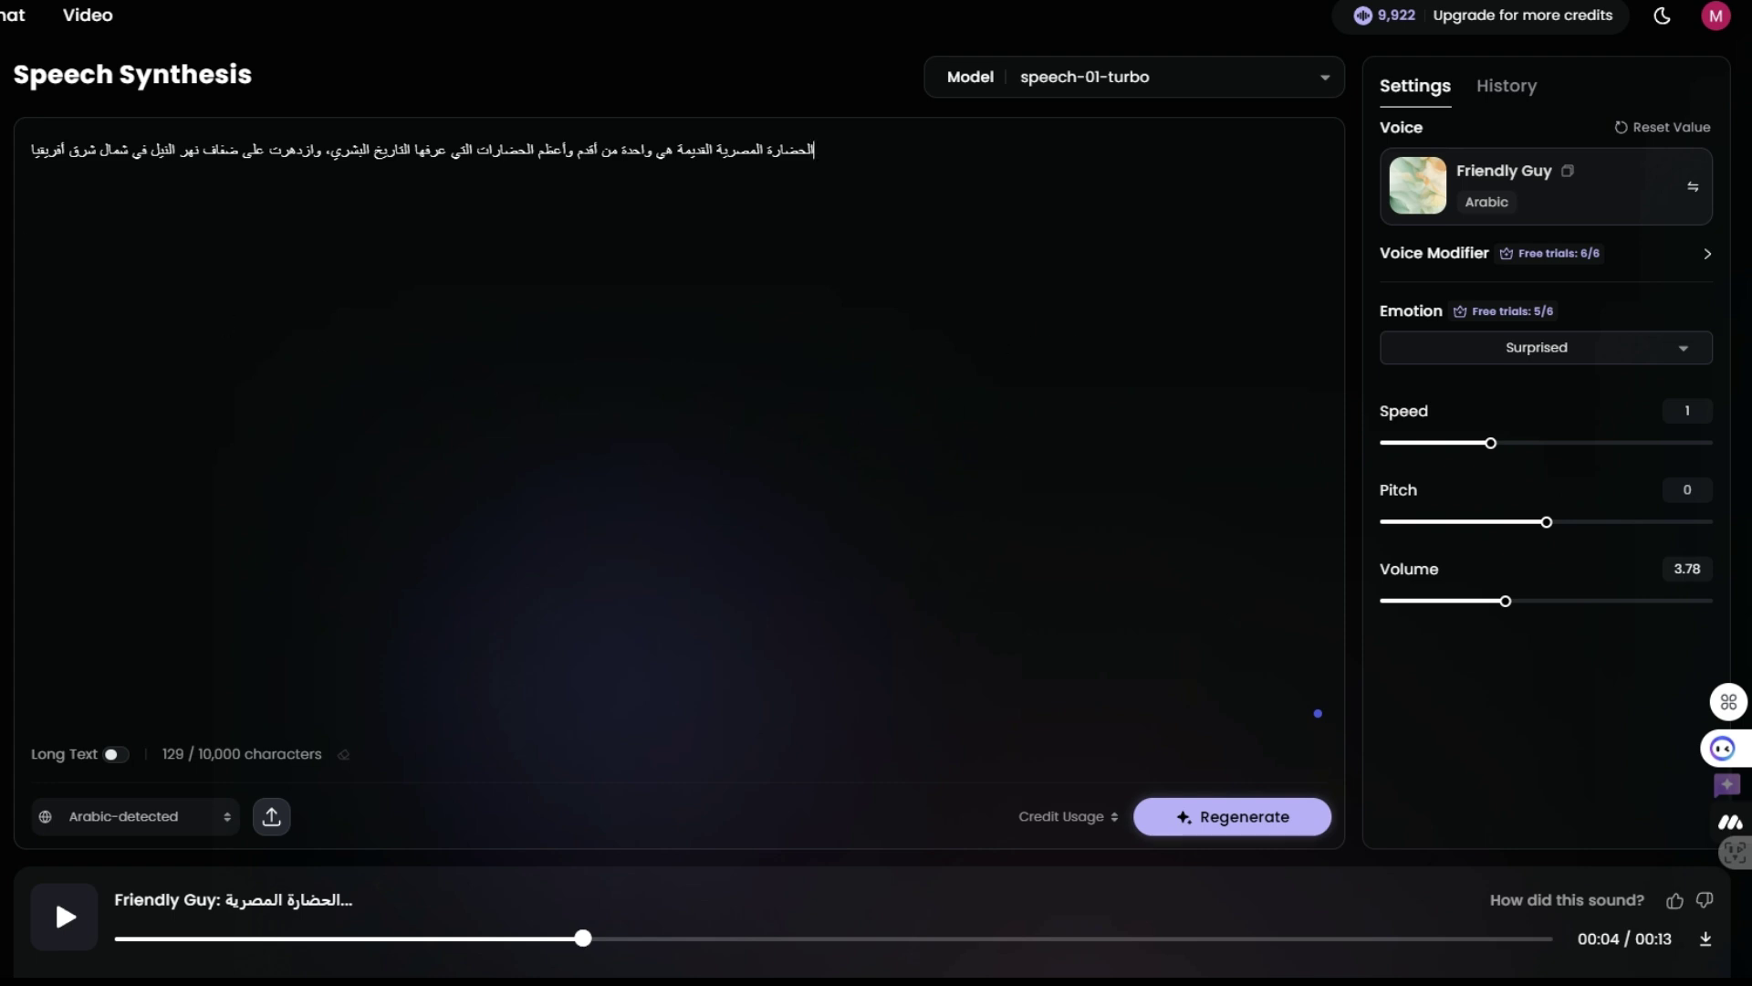
{"action": "triple_click", "coordinate": [285, 152]}
{"action": "key", "text": "ctrl+c"}
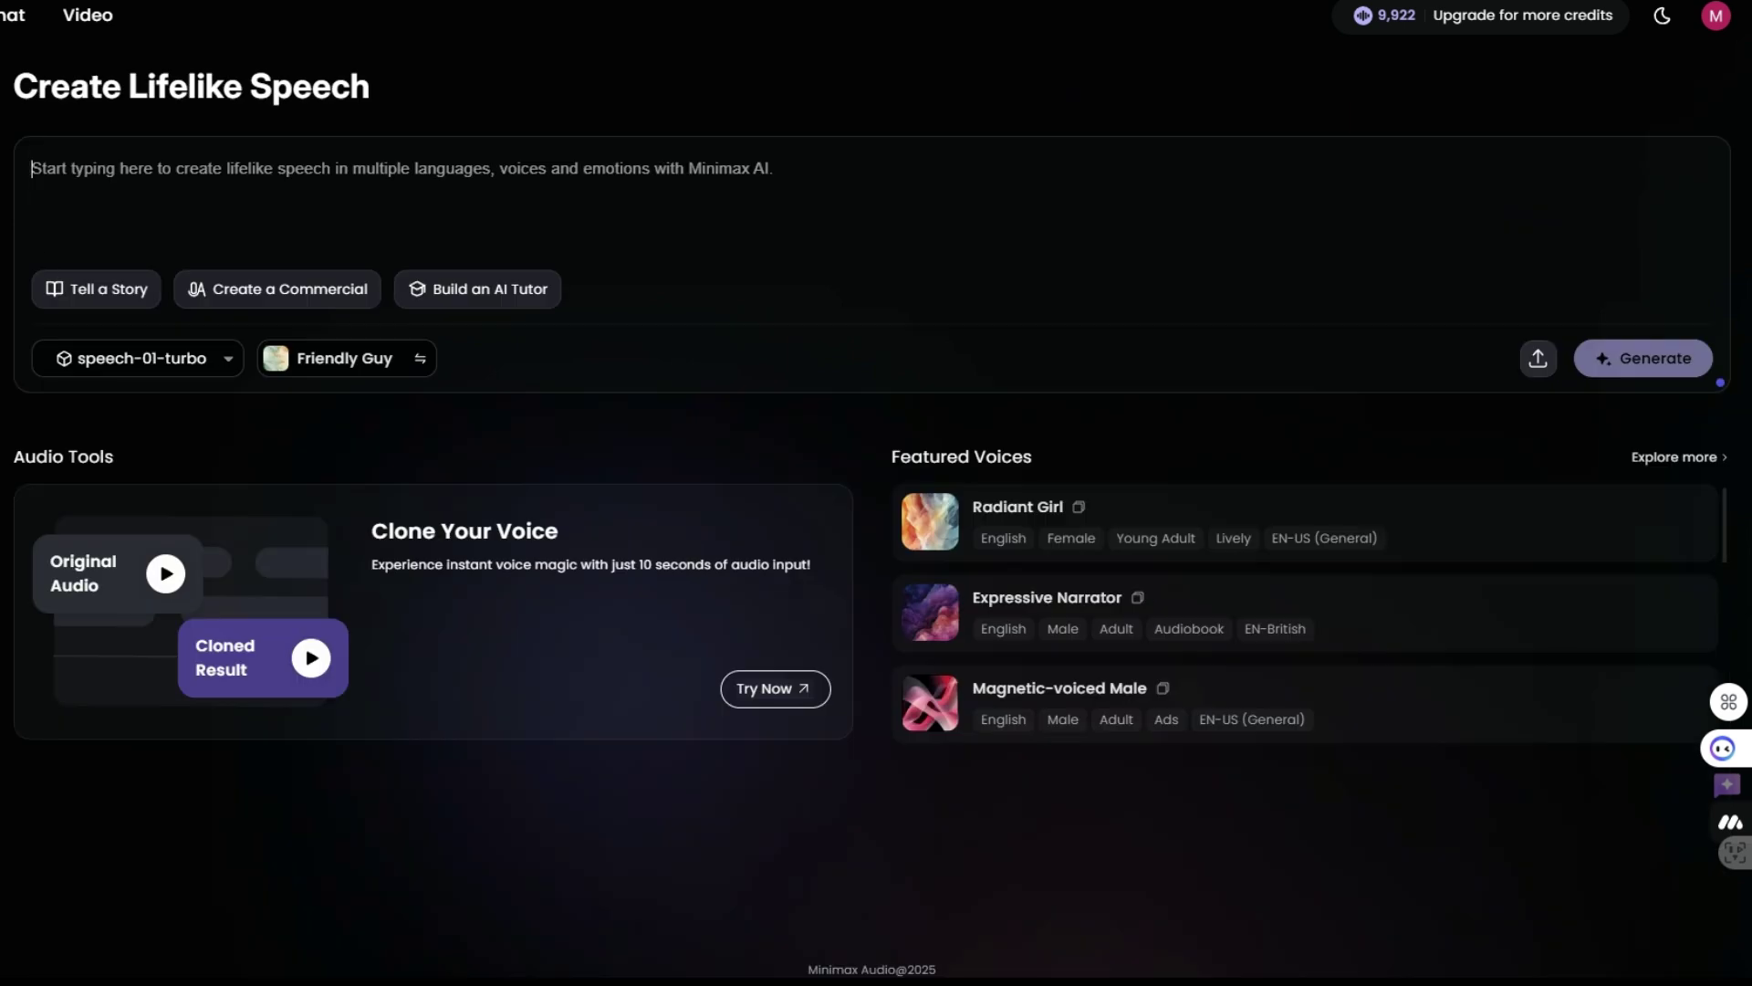
Start a voice clone from the home page and record an audio sample of the voice for it.
{"action": "left_click", "coordinate": [770, 689]}
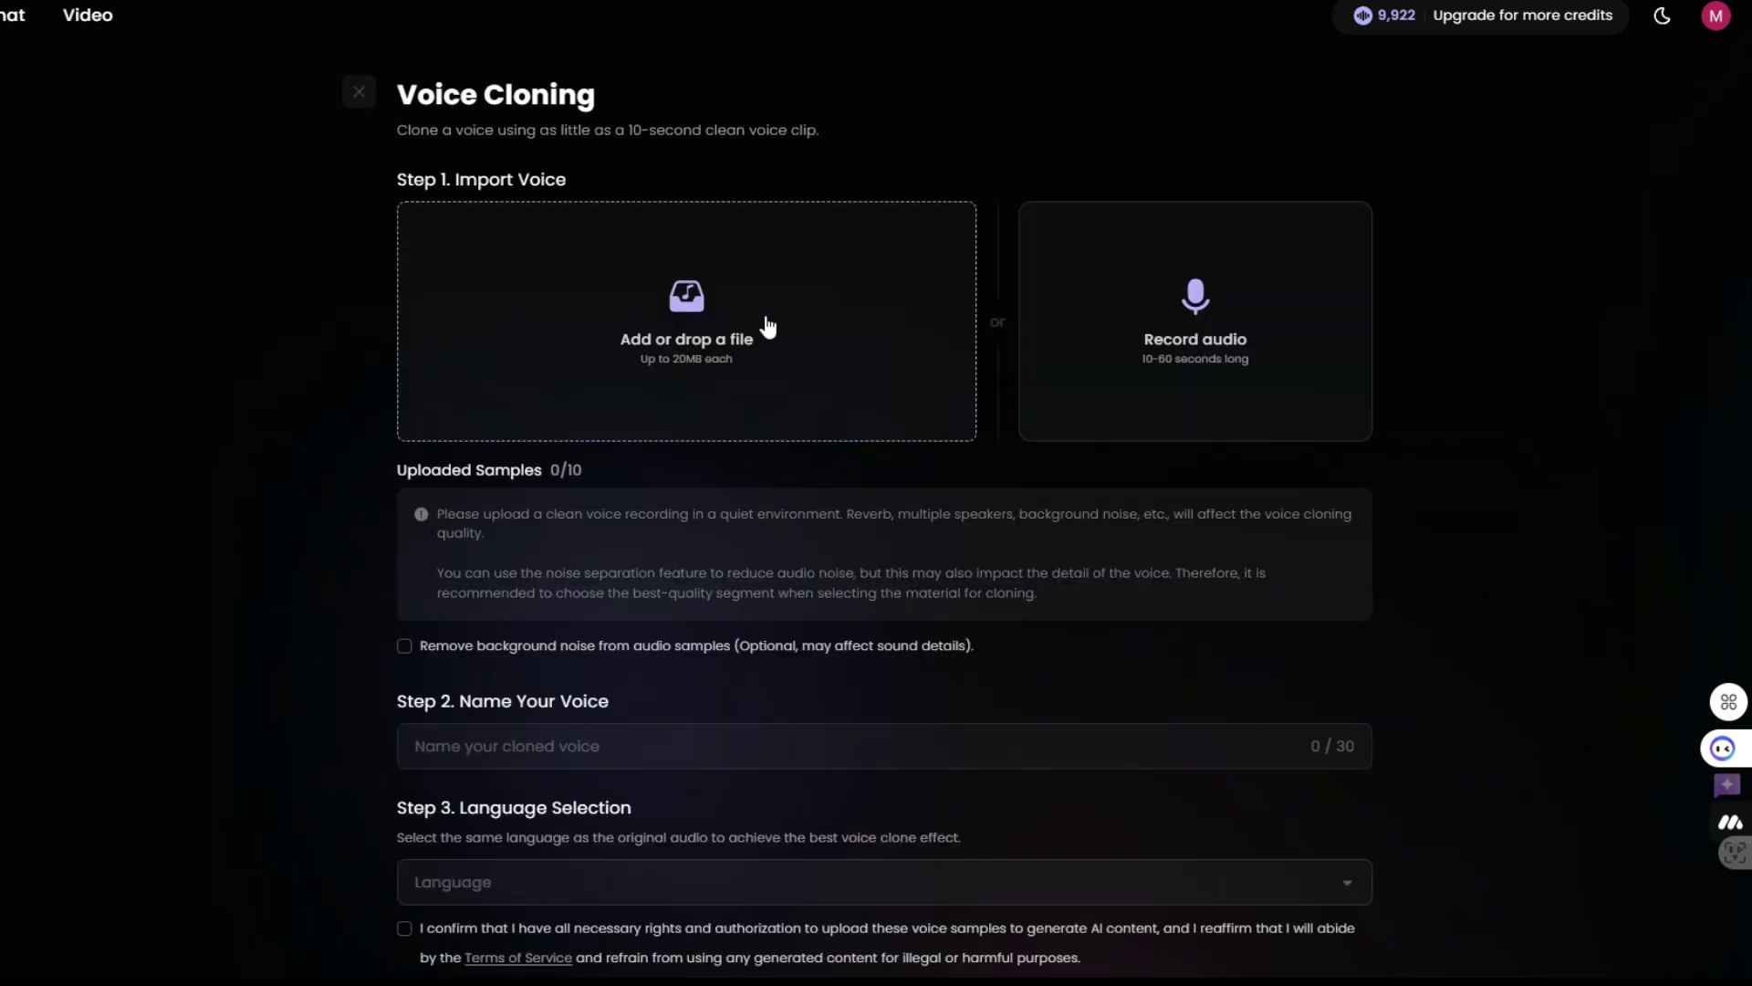
{"action": "left_click", "coordinate": [1191, 304]}
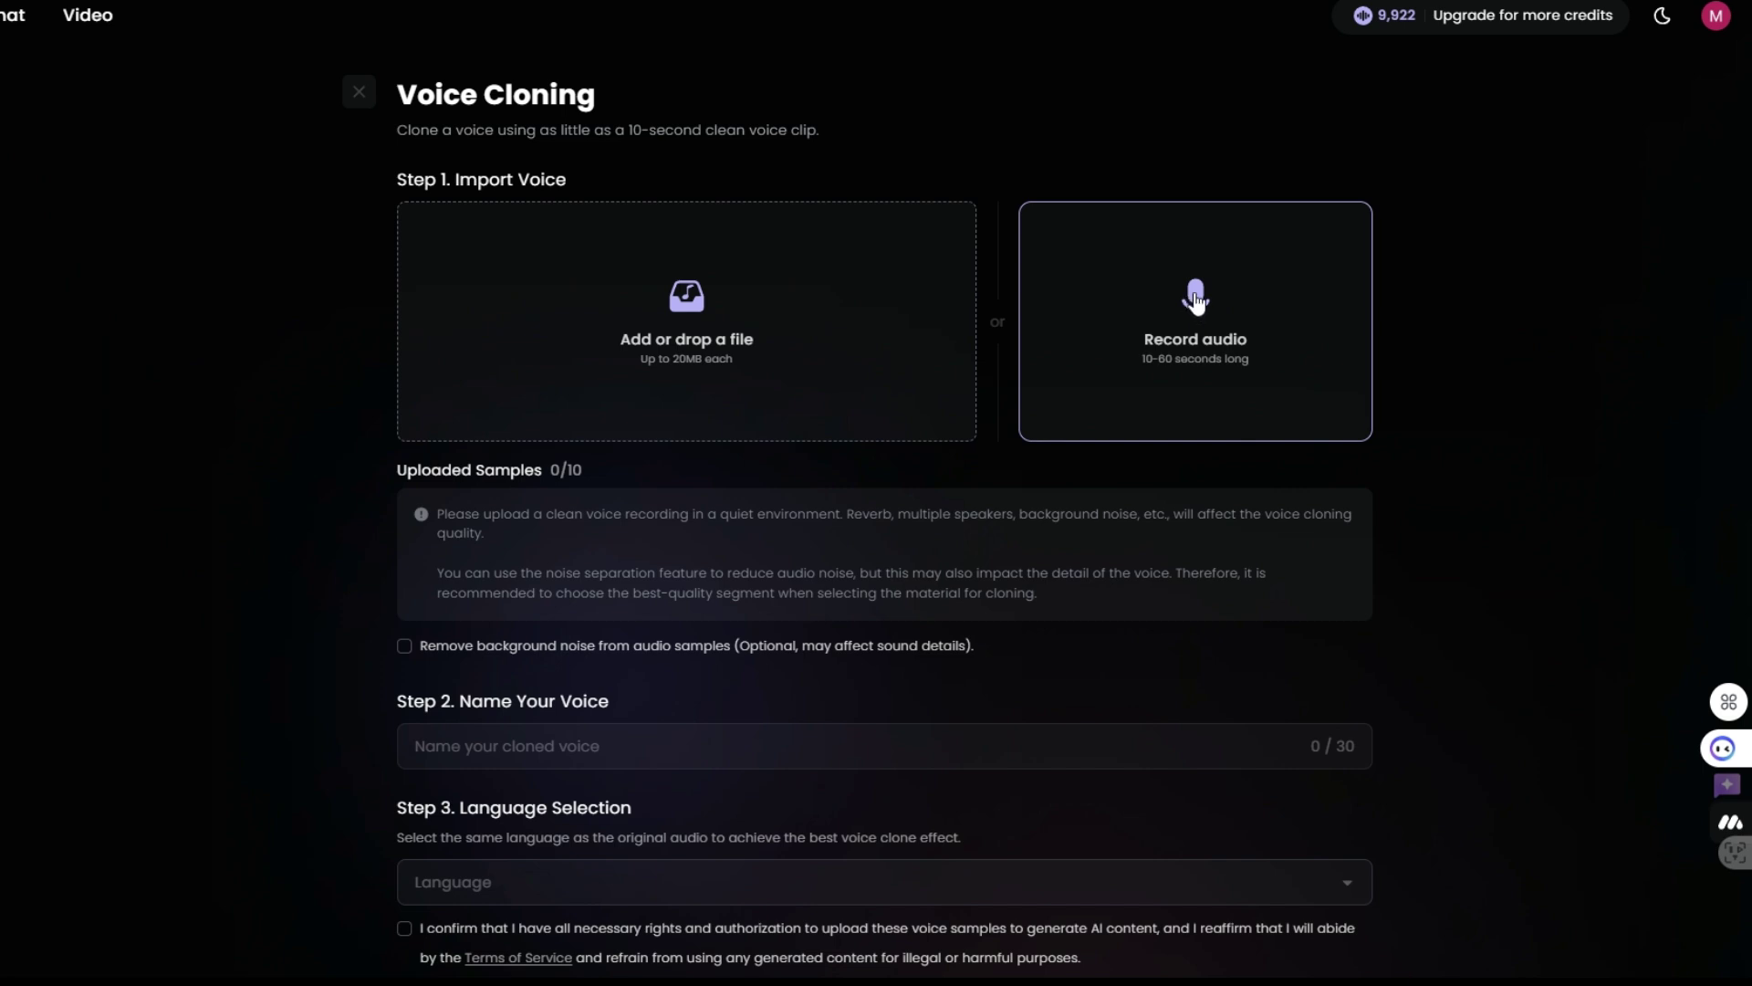
{"action": "left_click", "coordinate": [1203, 381]}
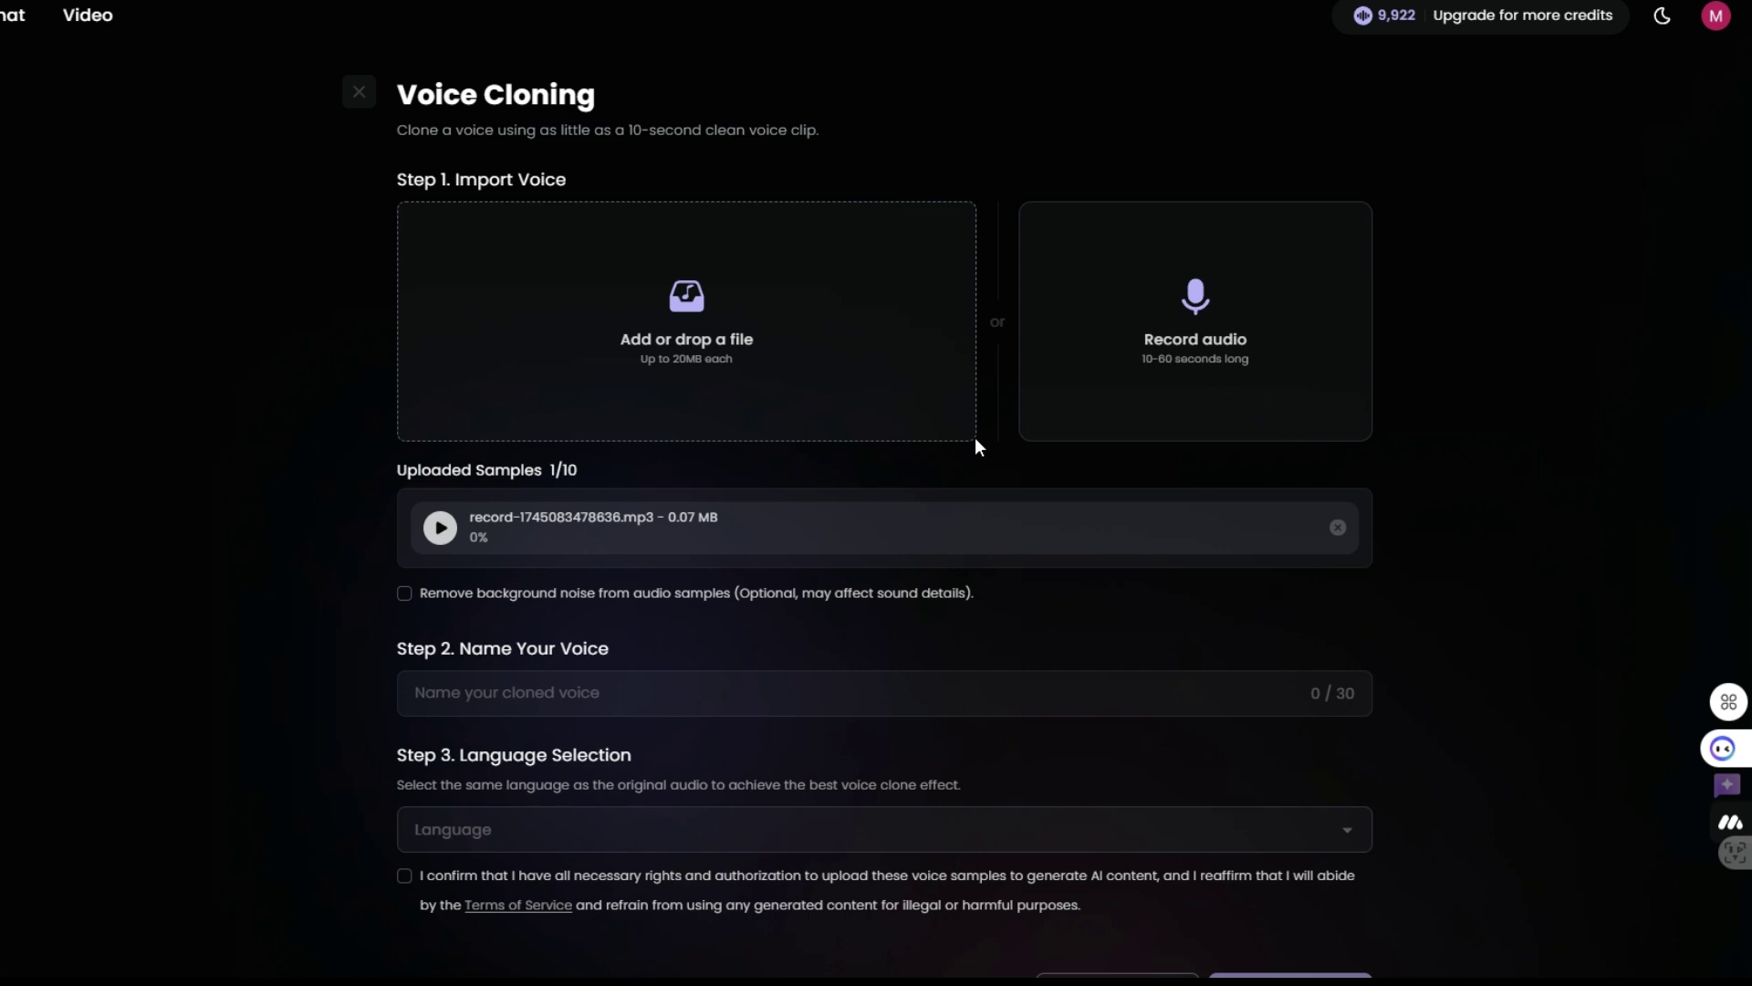
Enter the speaker's first name as the cloned voice's name, choose Arabic as its language, and accept the rights and terms statement.
{"action": "scroll", "coordinate": [974, 439], "scroll_direction": "down", "scroll_amount": 2}
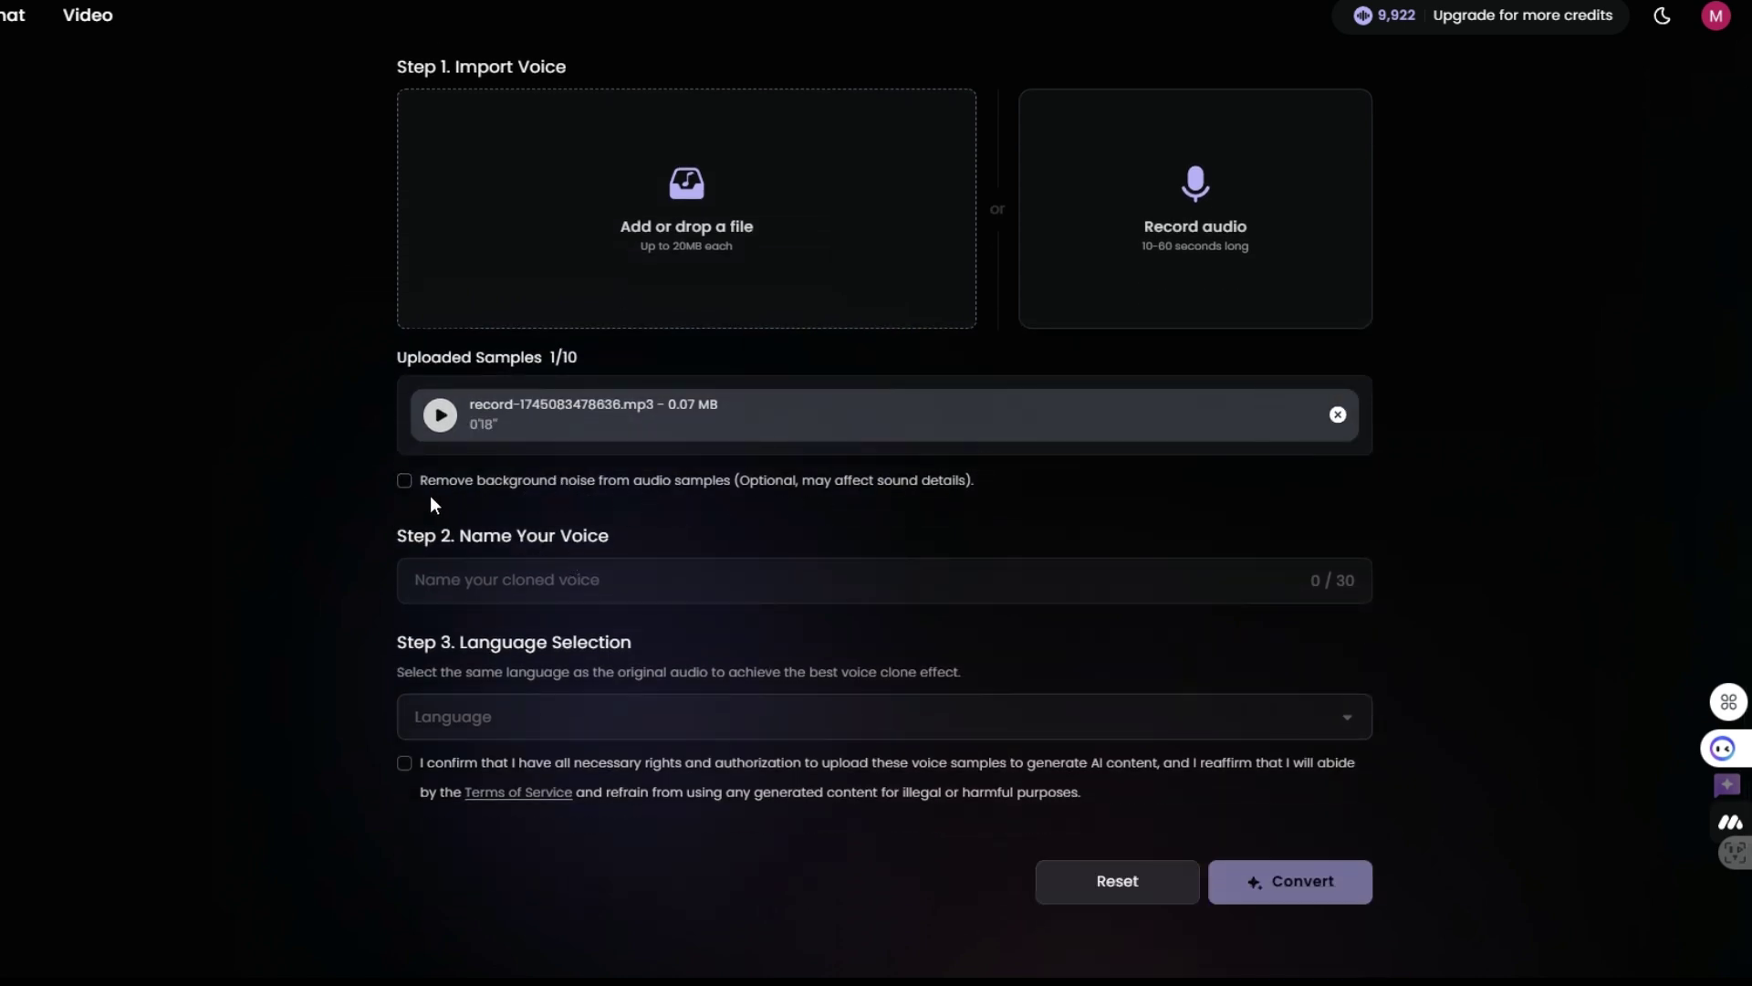
{"action": "left_click", "coordinate": [539, 589]}
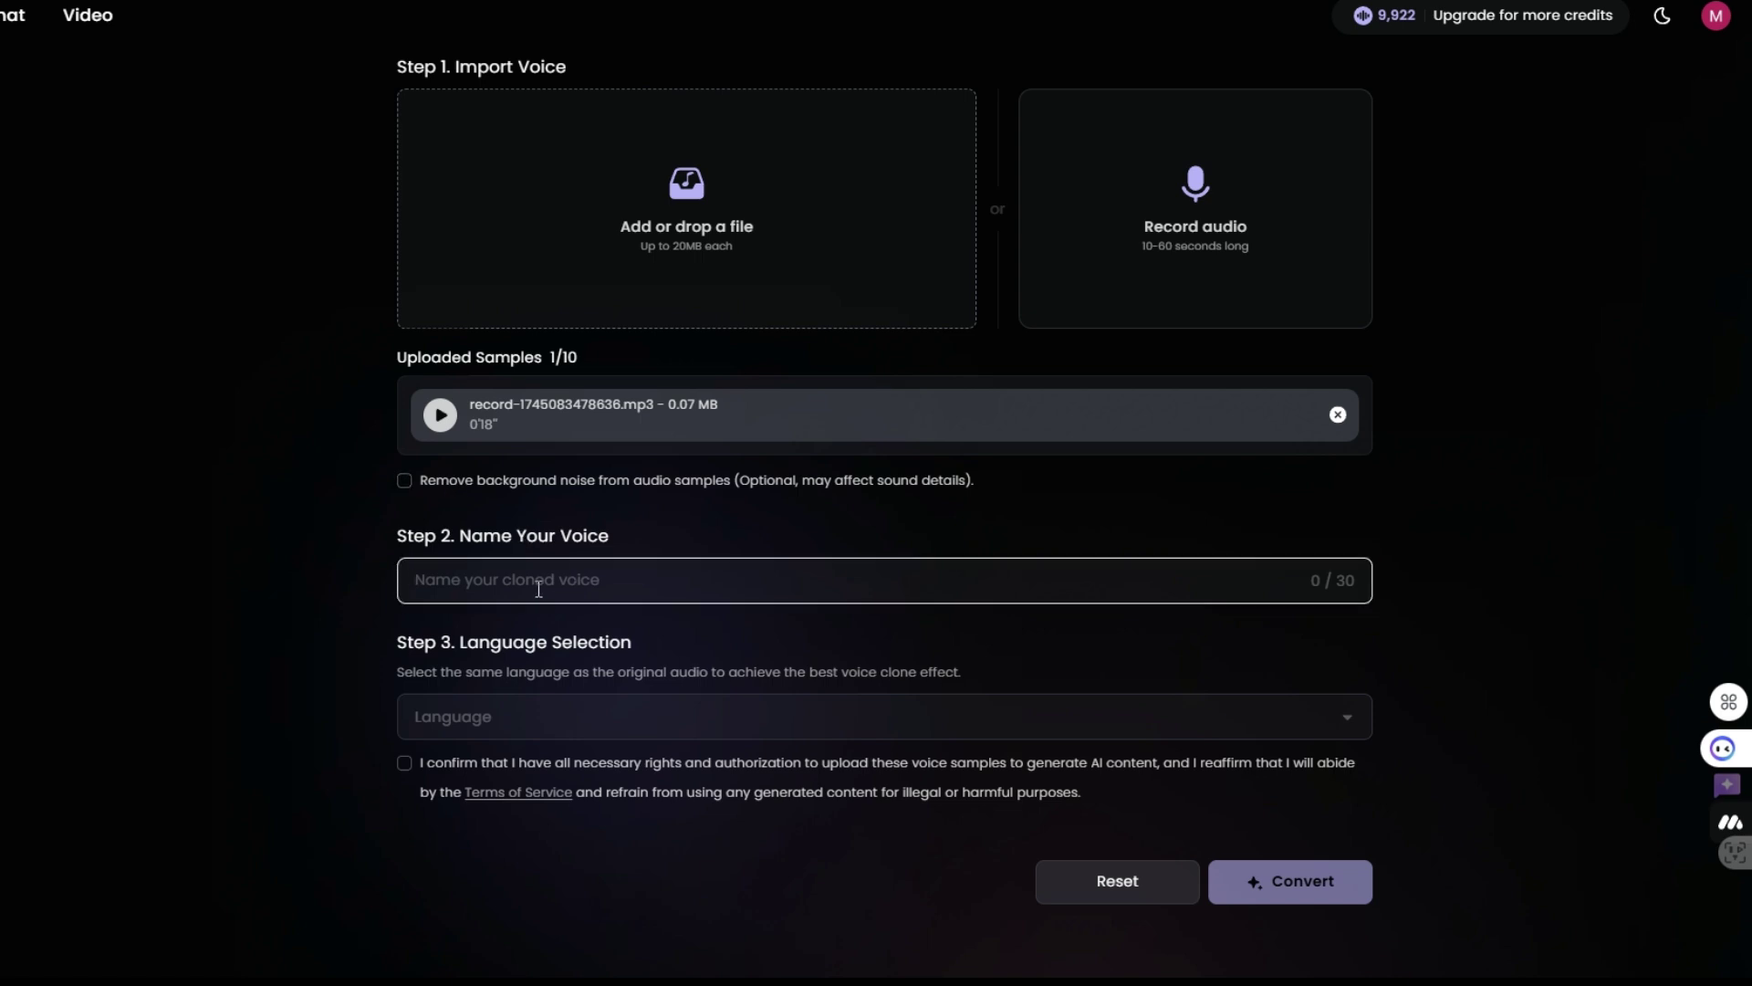
{"action": "type", "text": "Marwa"}
{"action": "left_click", "coordinate": [1326, 714]}
{"action": "left_click", "coordinate": [553, 819]}
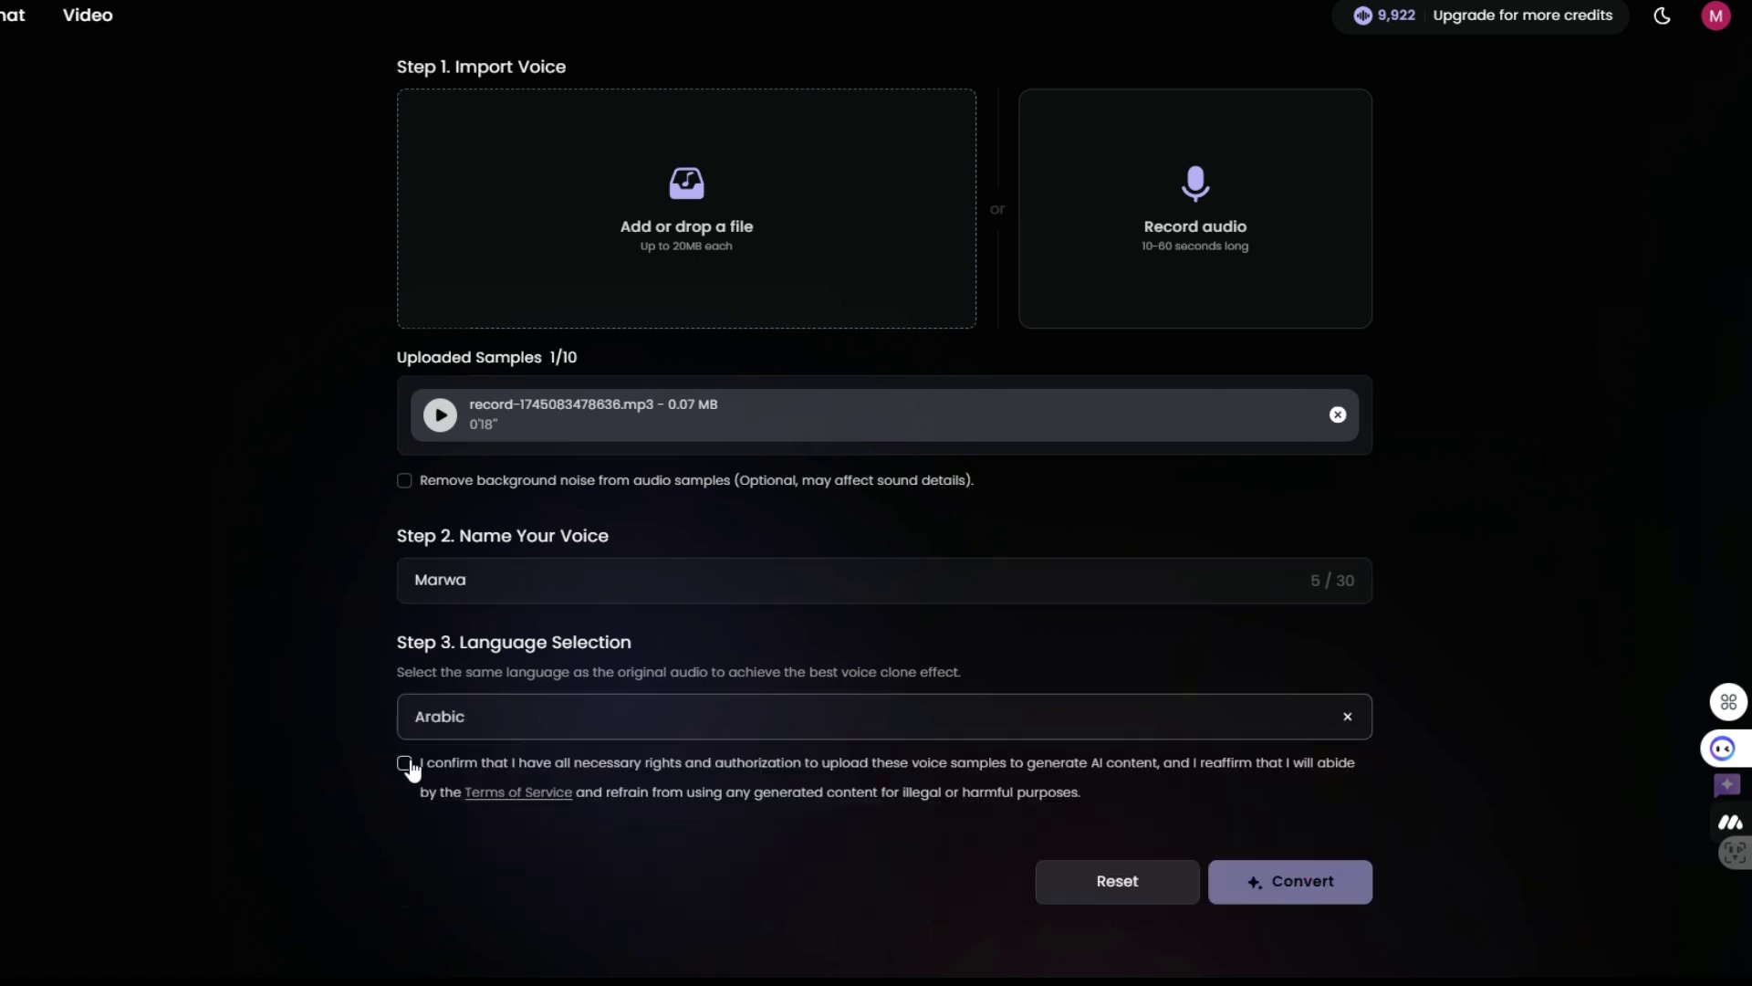
{"action": "left_click", "coordinate": [405, 765]}
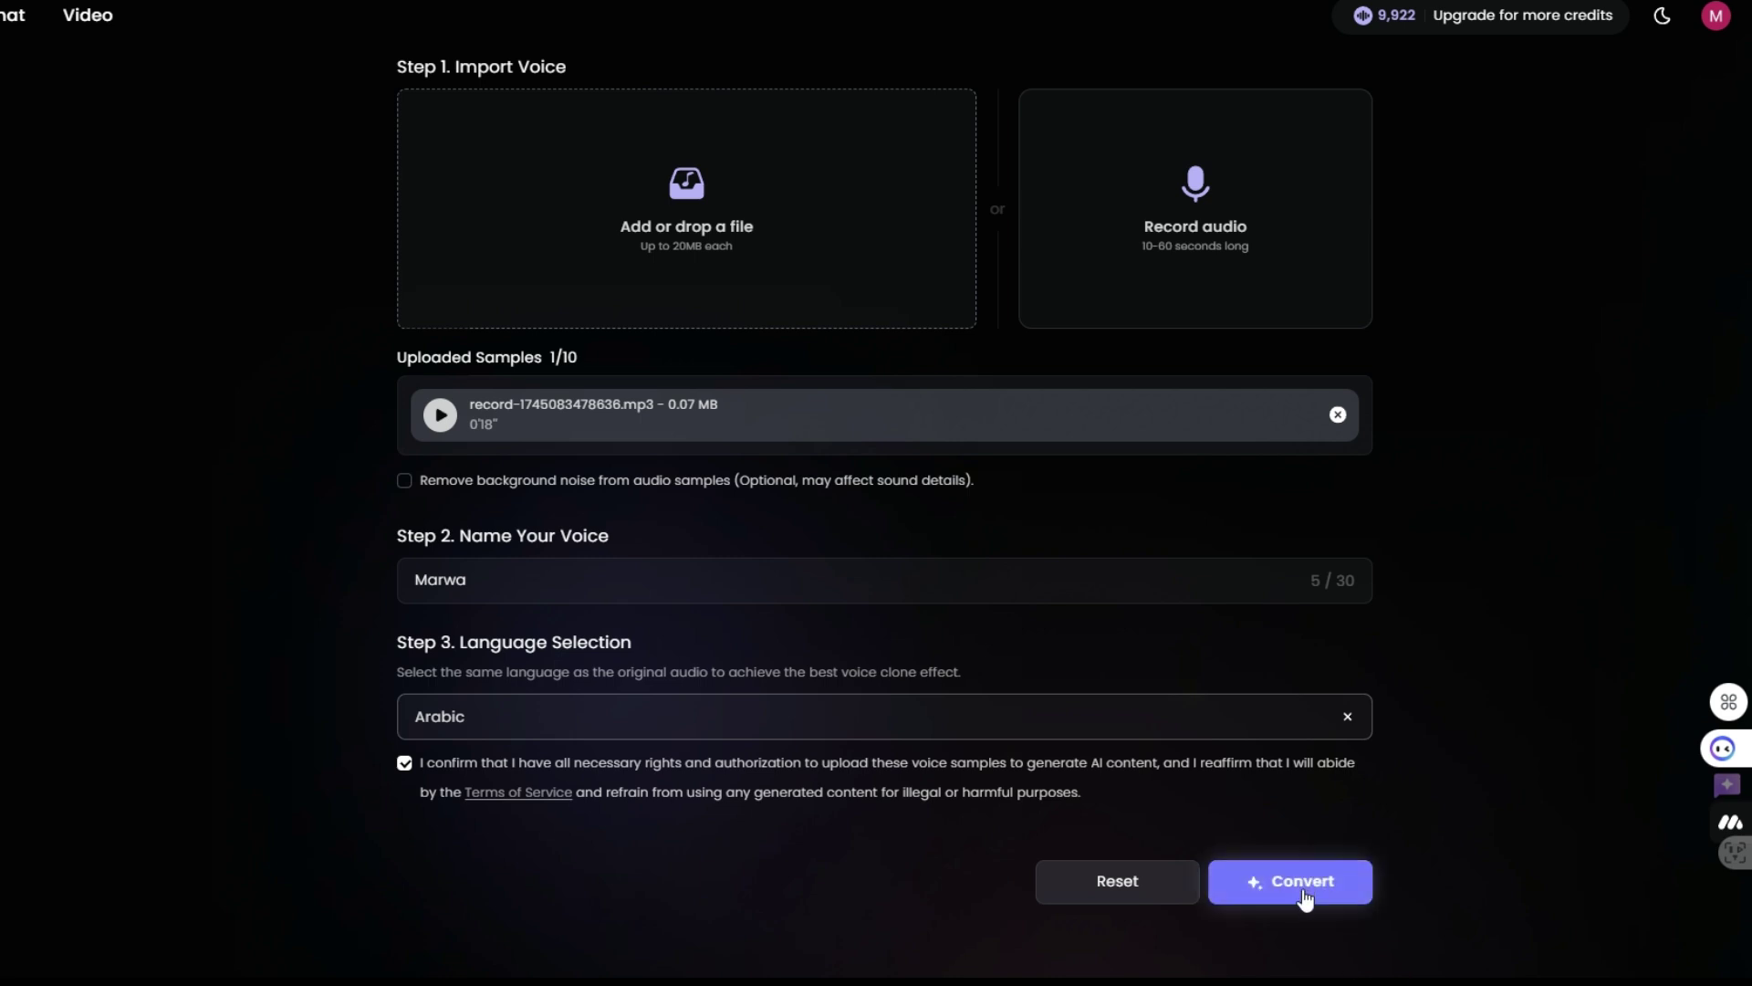
Convert the recorded sample into the cloned voice and pause its preview in the personal voices list.
{"action": "left_click", "coordinate": [1305, 899]}
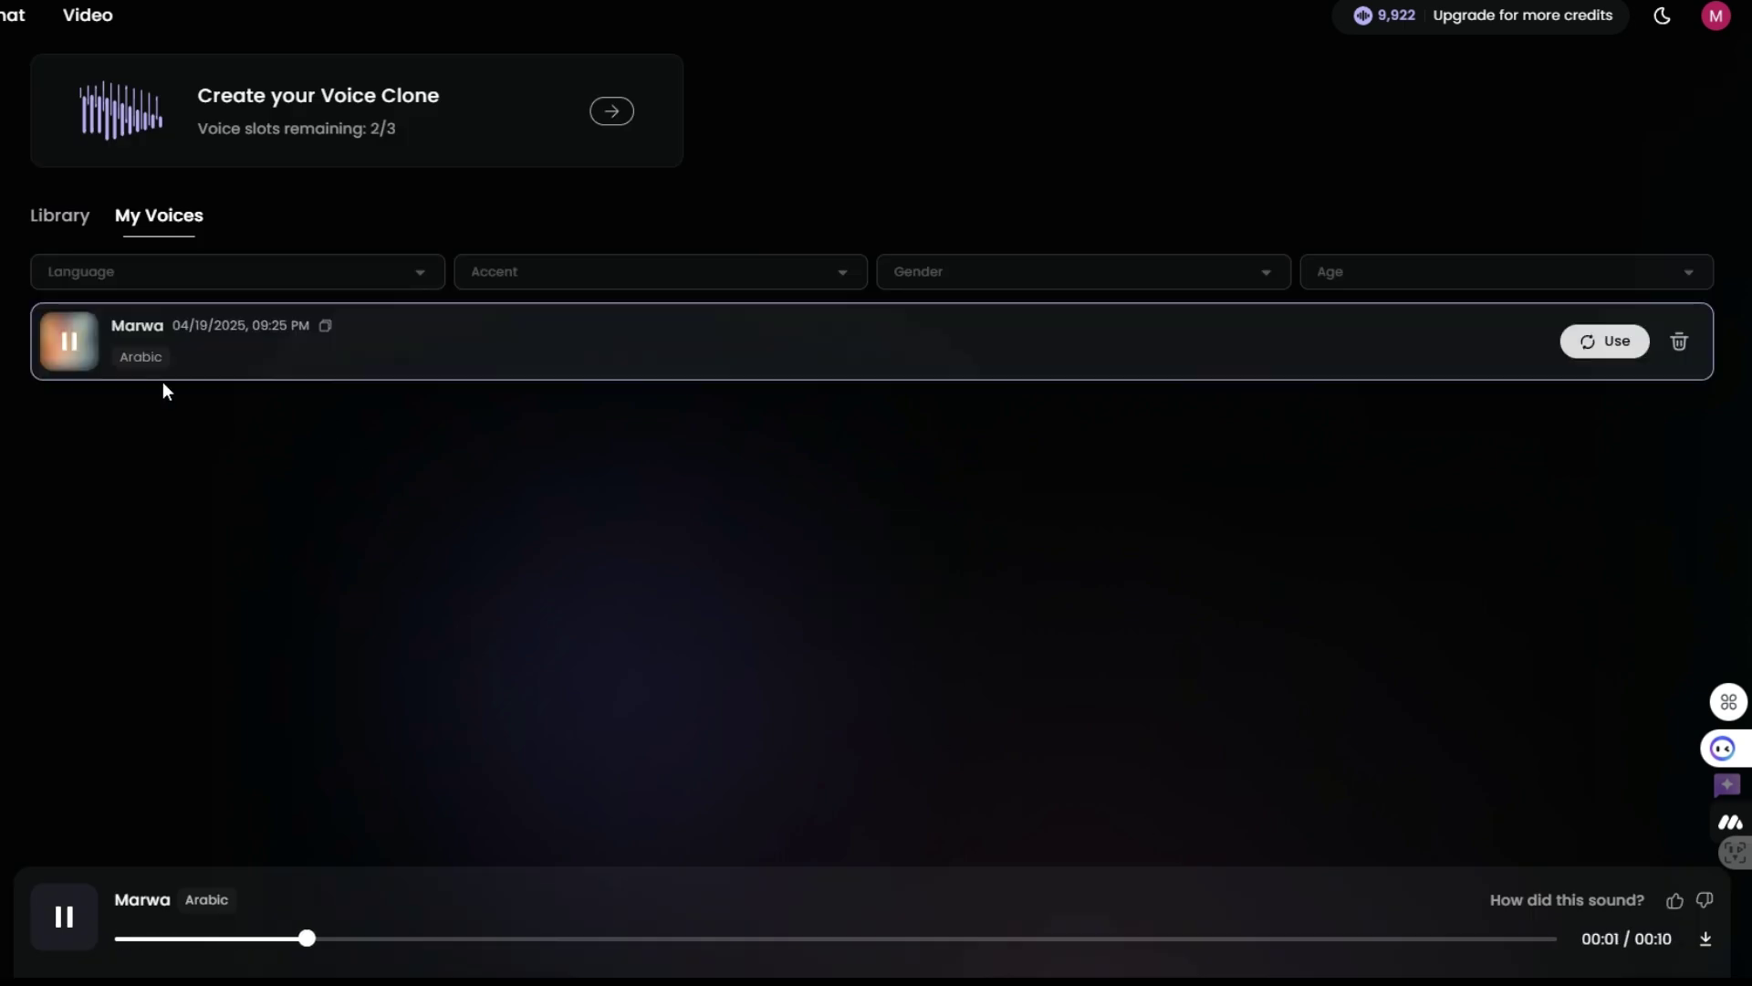
{"action": "left_click", "coordinate": [70, 342]}
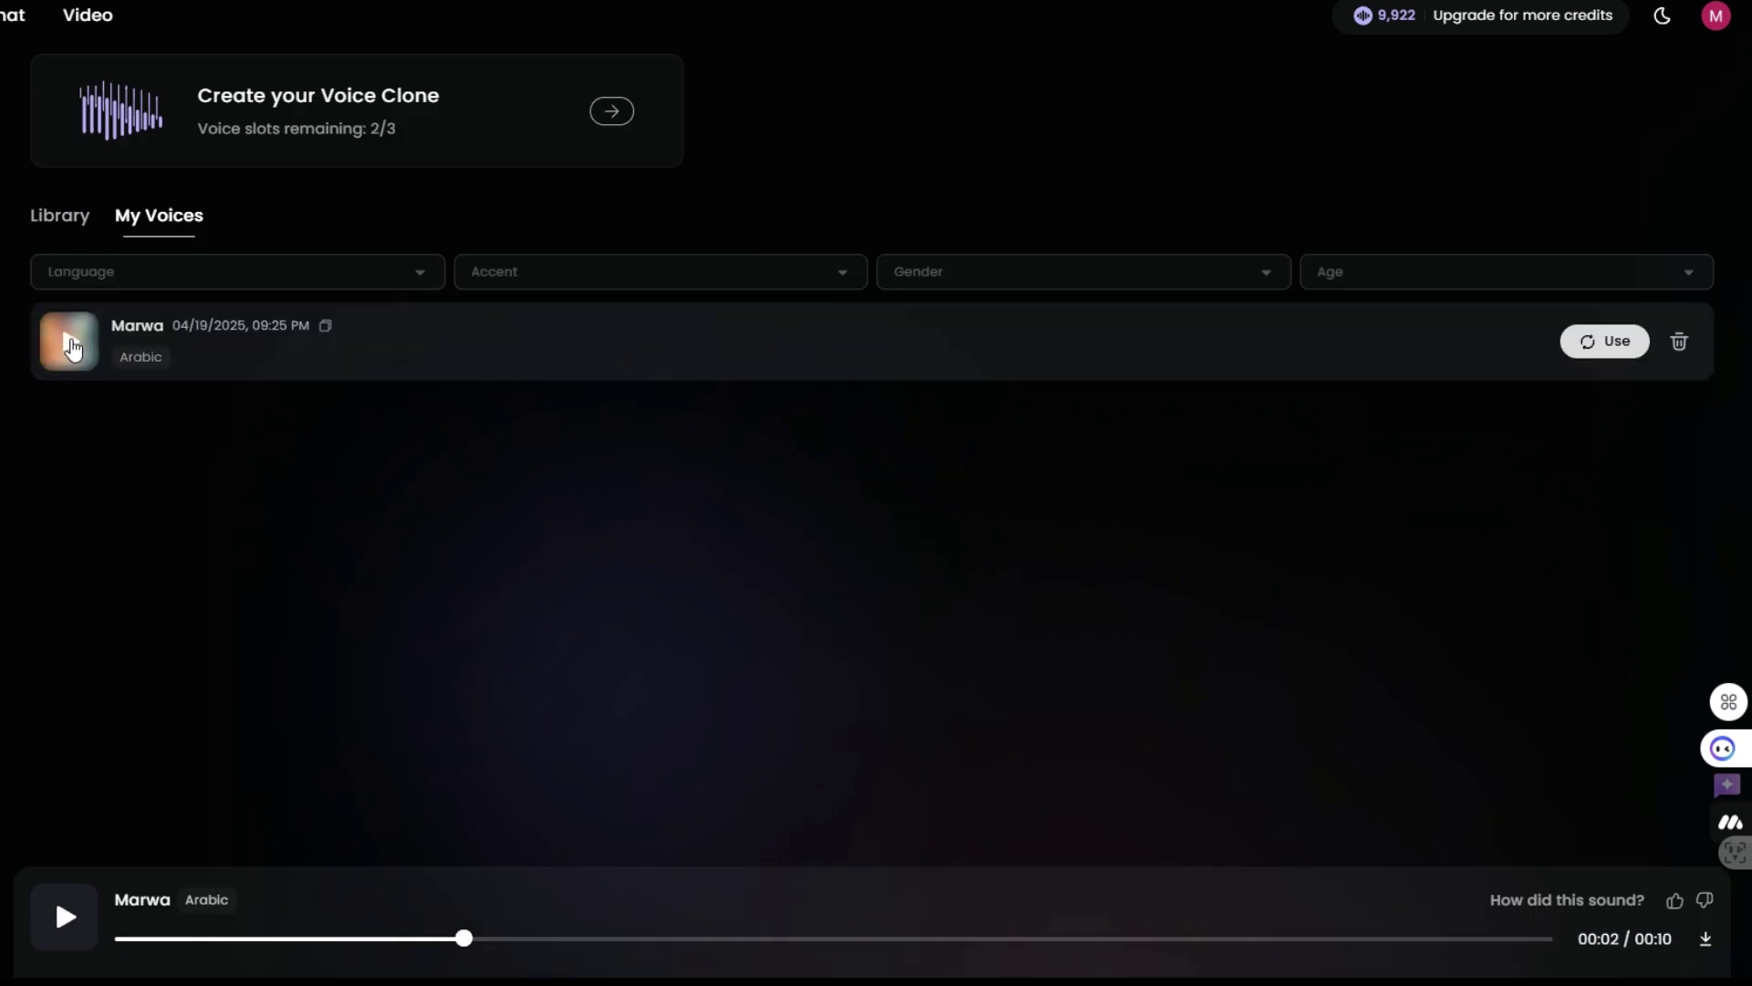
Paste the copied Arabic text into the home page's speech box and choose the cloned personal voice for it.
{"action": "left_click", "coordinate": [1, 128]}
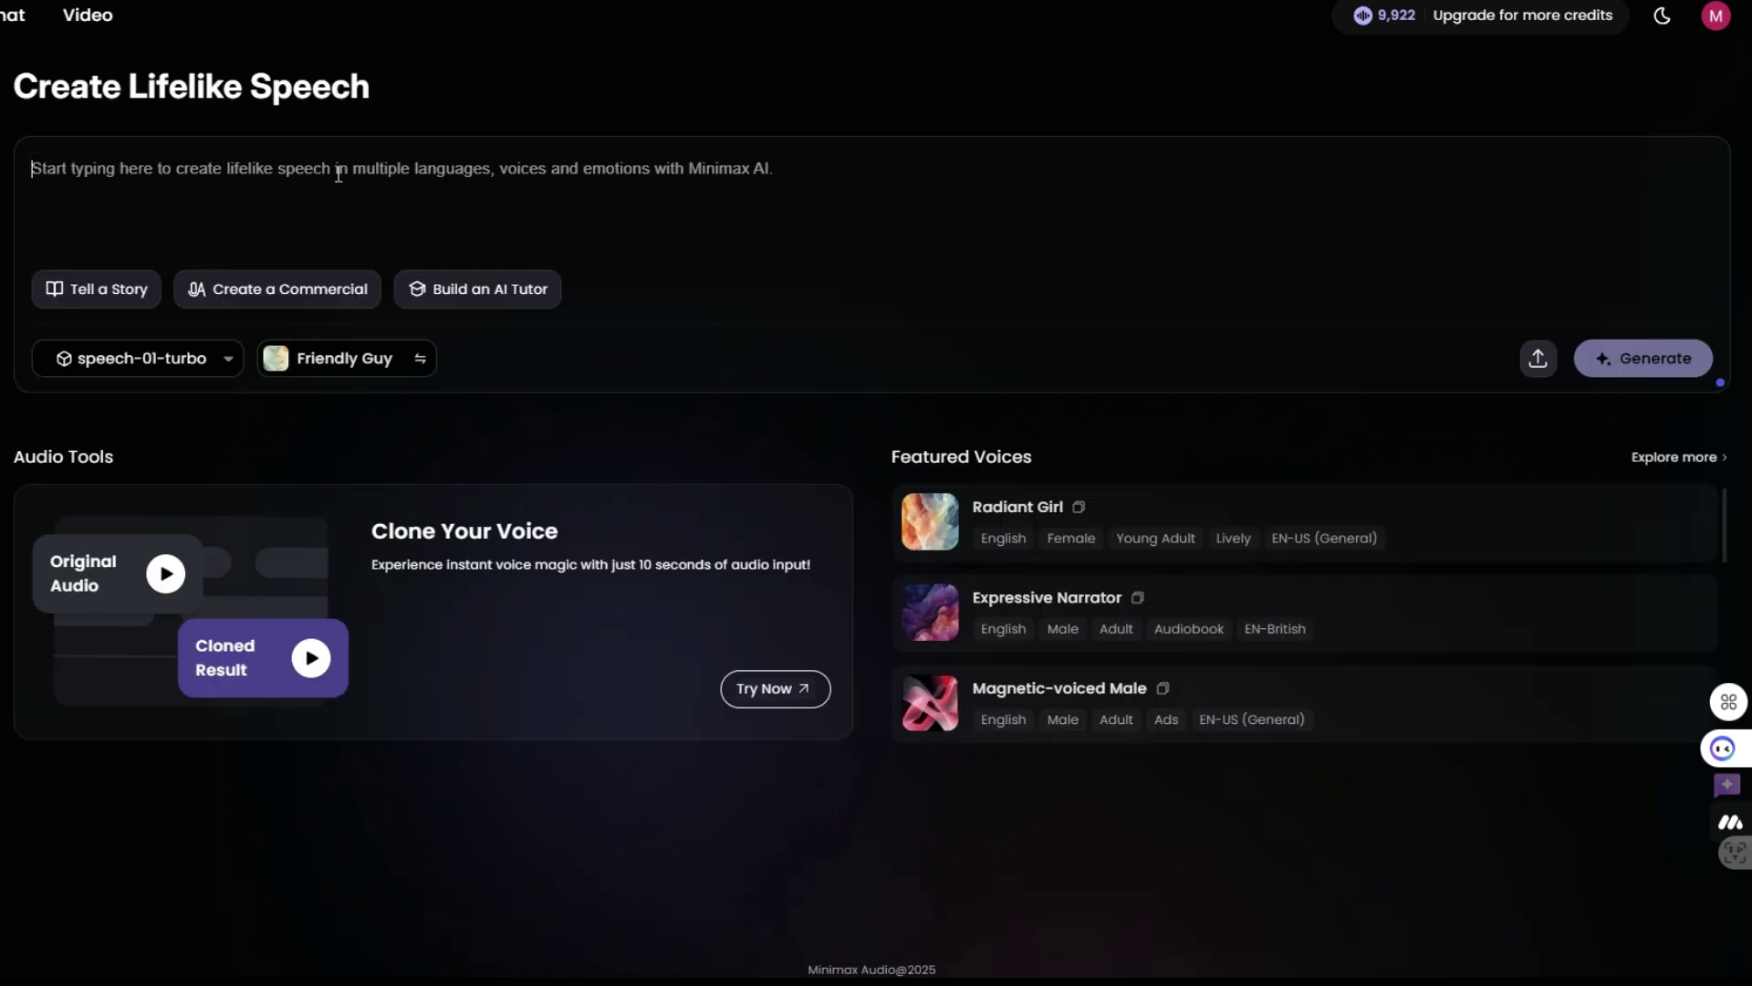
{"action": "left_click", "coordinate": [210, 177]}
{"action": "key", "text": "ctrl+v"}
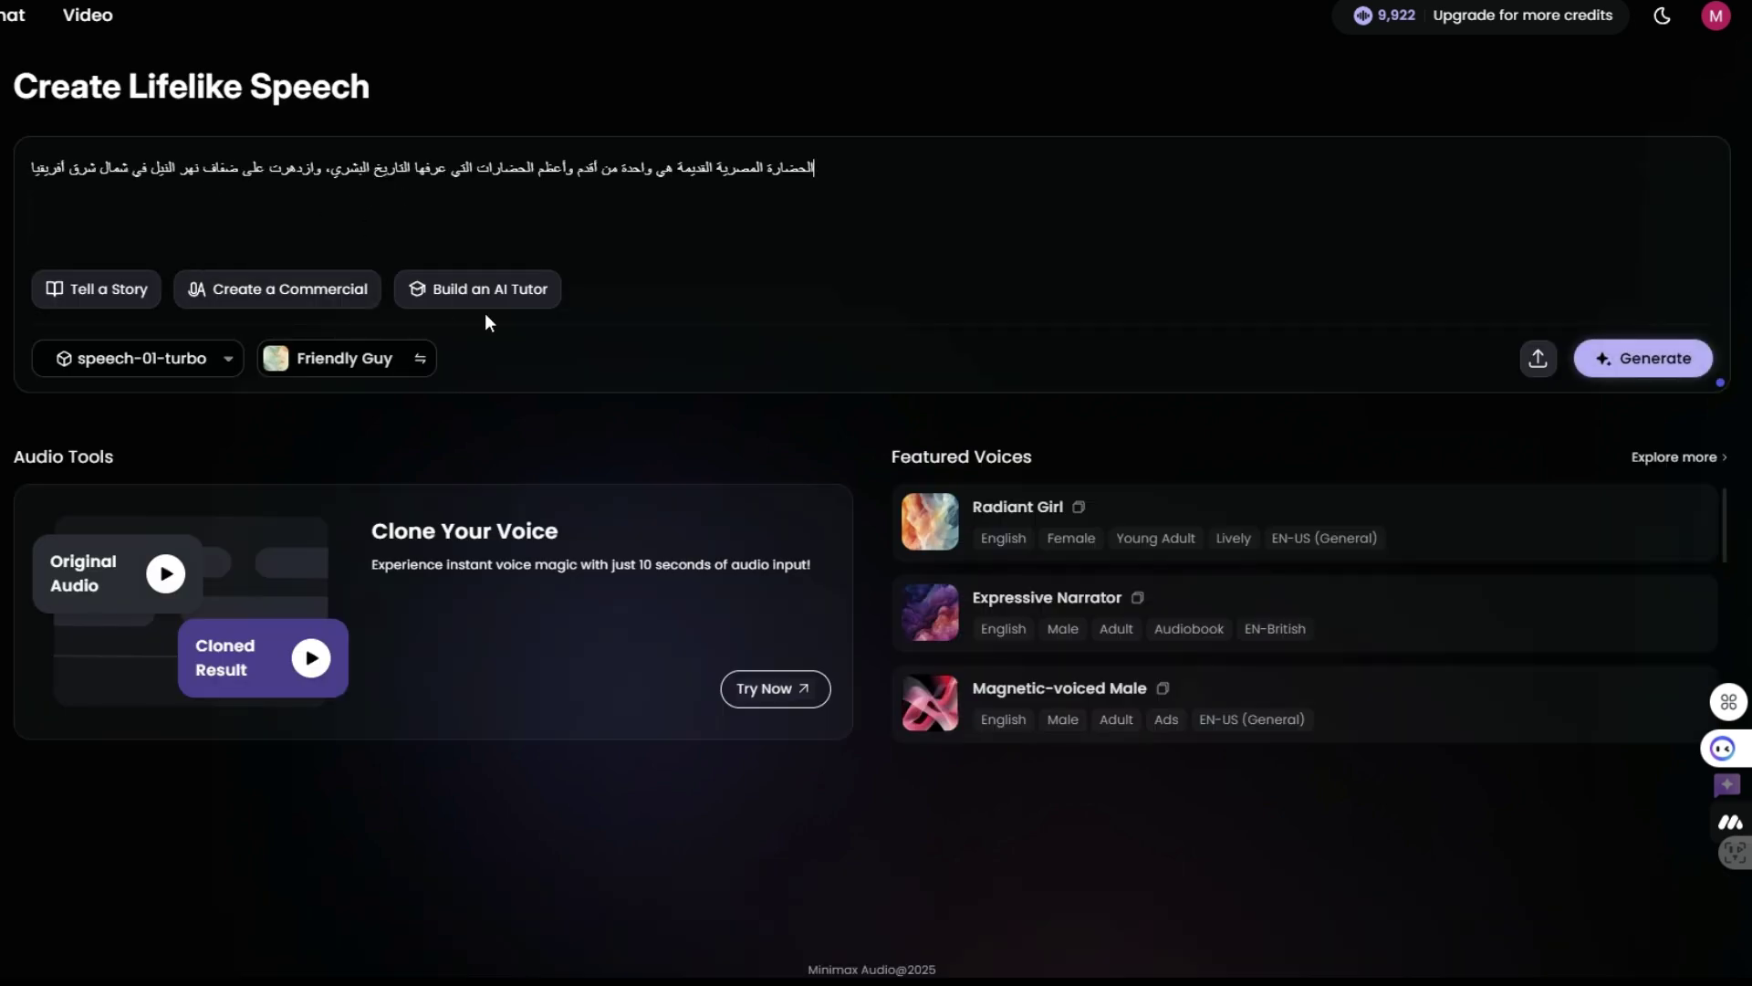
{"action": "left_click", "coordinate": [387, 363]}
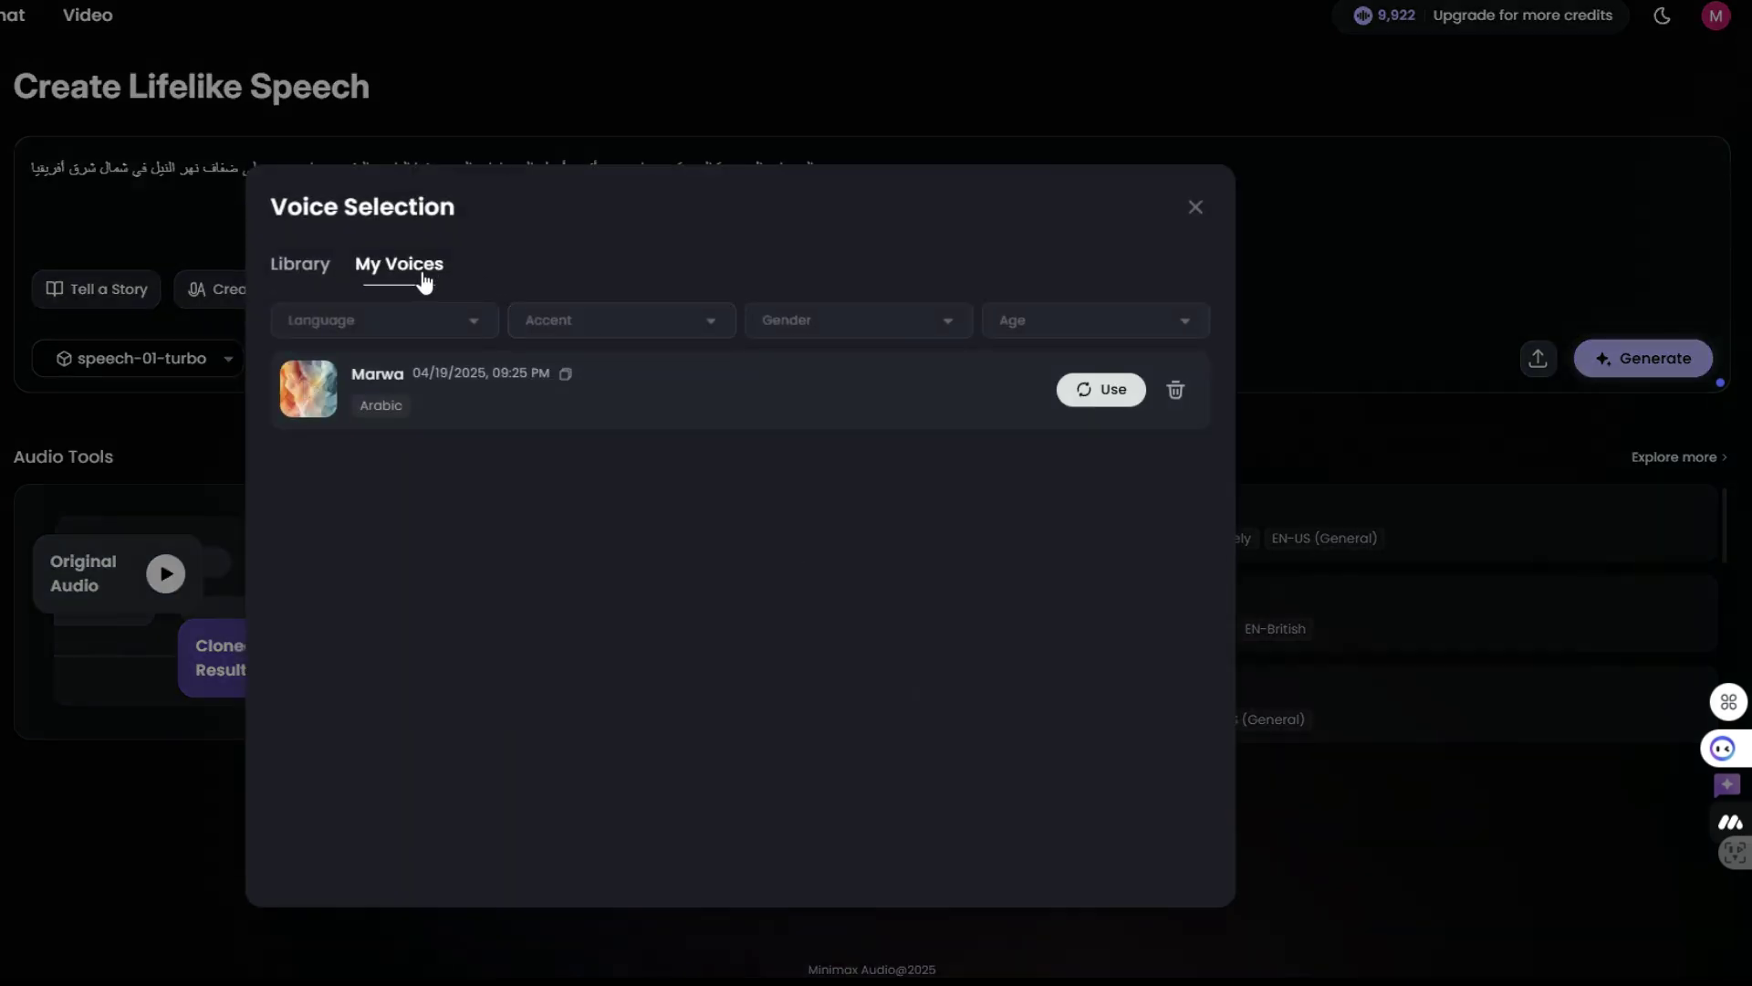
{"action": "left_click", "coordinate": [458, 404]}
{"action": "left_click", "coordinate": [1102, 390]}
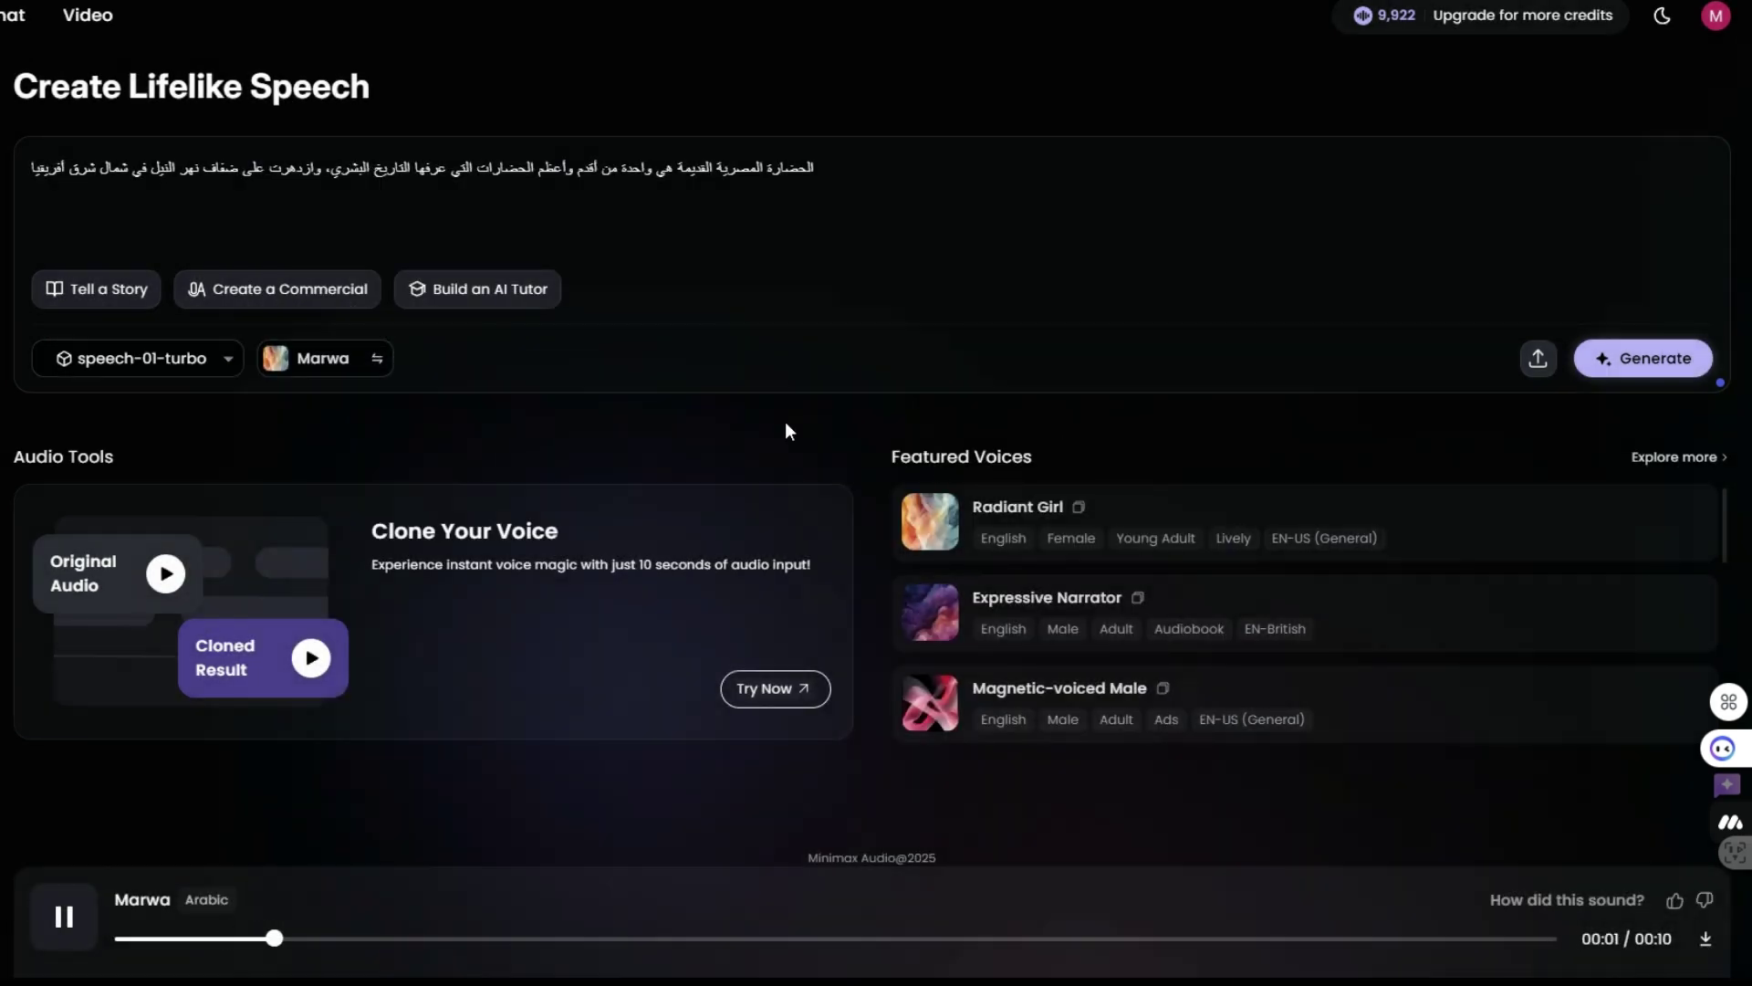
Bring the text into Speech Synthesis and set the cloned voice's volume to 4.53 and its emotion to Auto.
{"action": "left_click", "coordinate": [1646, 361]}
{"action": "left_click", "coordinate": [1632, 373]}
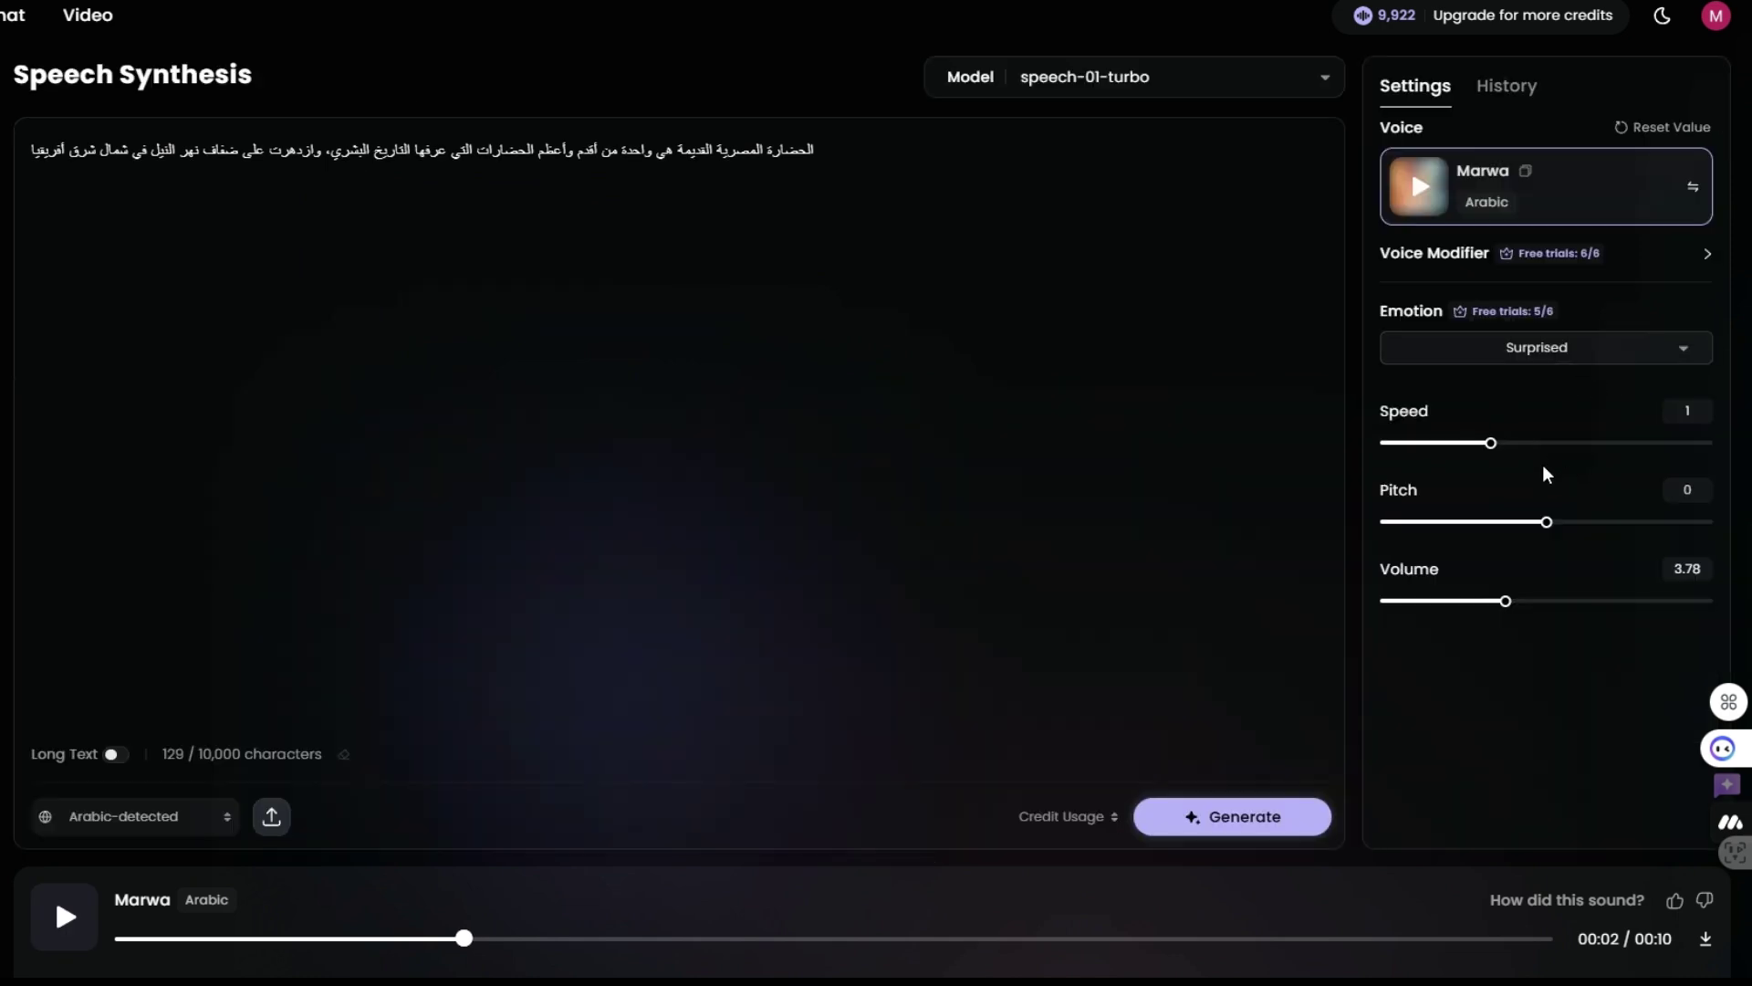
{"action": "left_click_drag", "start_coordinate": [1505, 600], "coordinate": [1530, 600]}
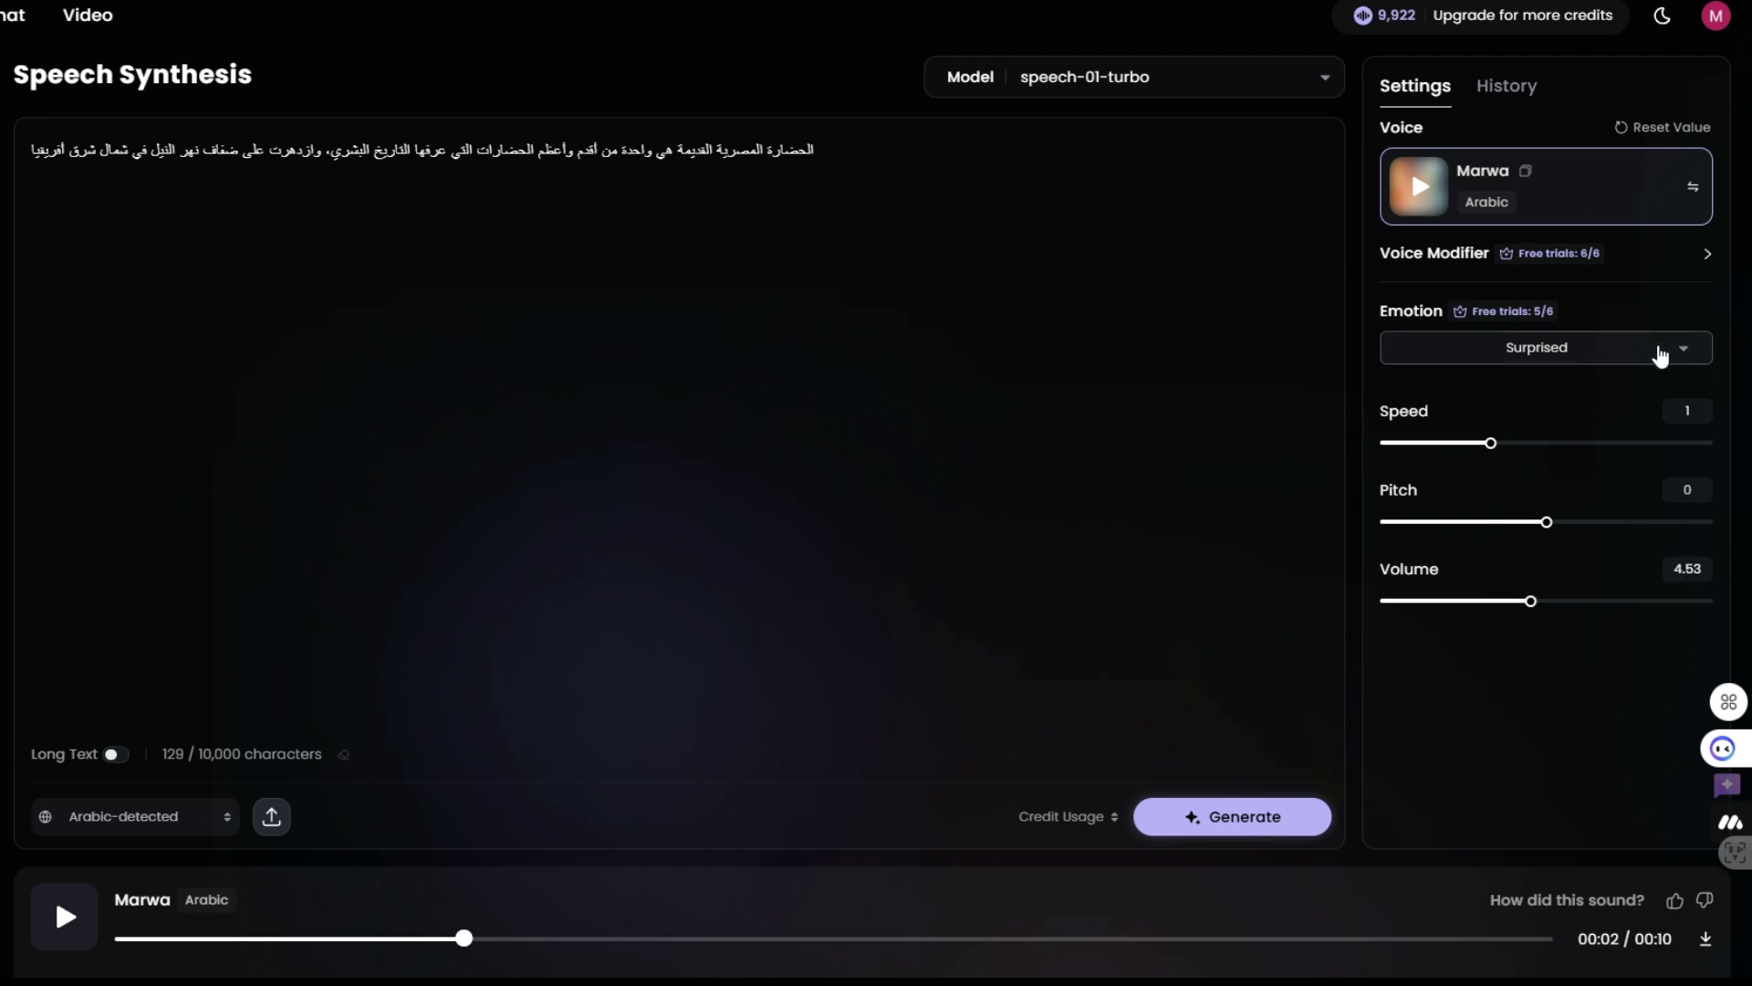
{"action": "left_click", "coordinate": [1657, 348]}
{"action": "left_click", "coordinate": [1451, 438]}
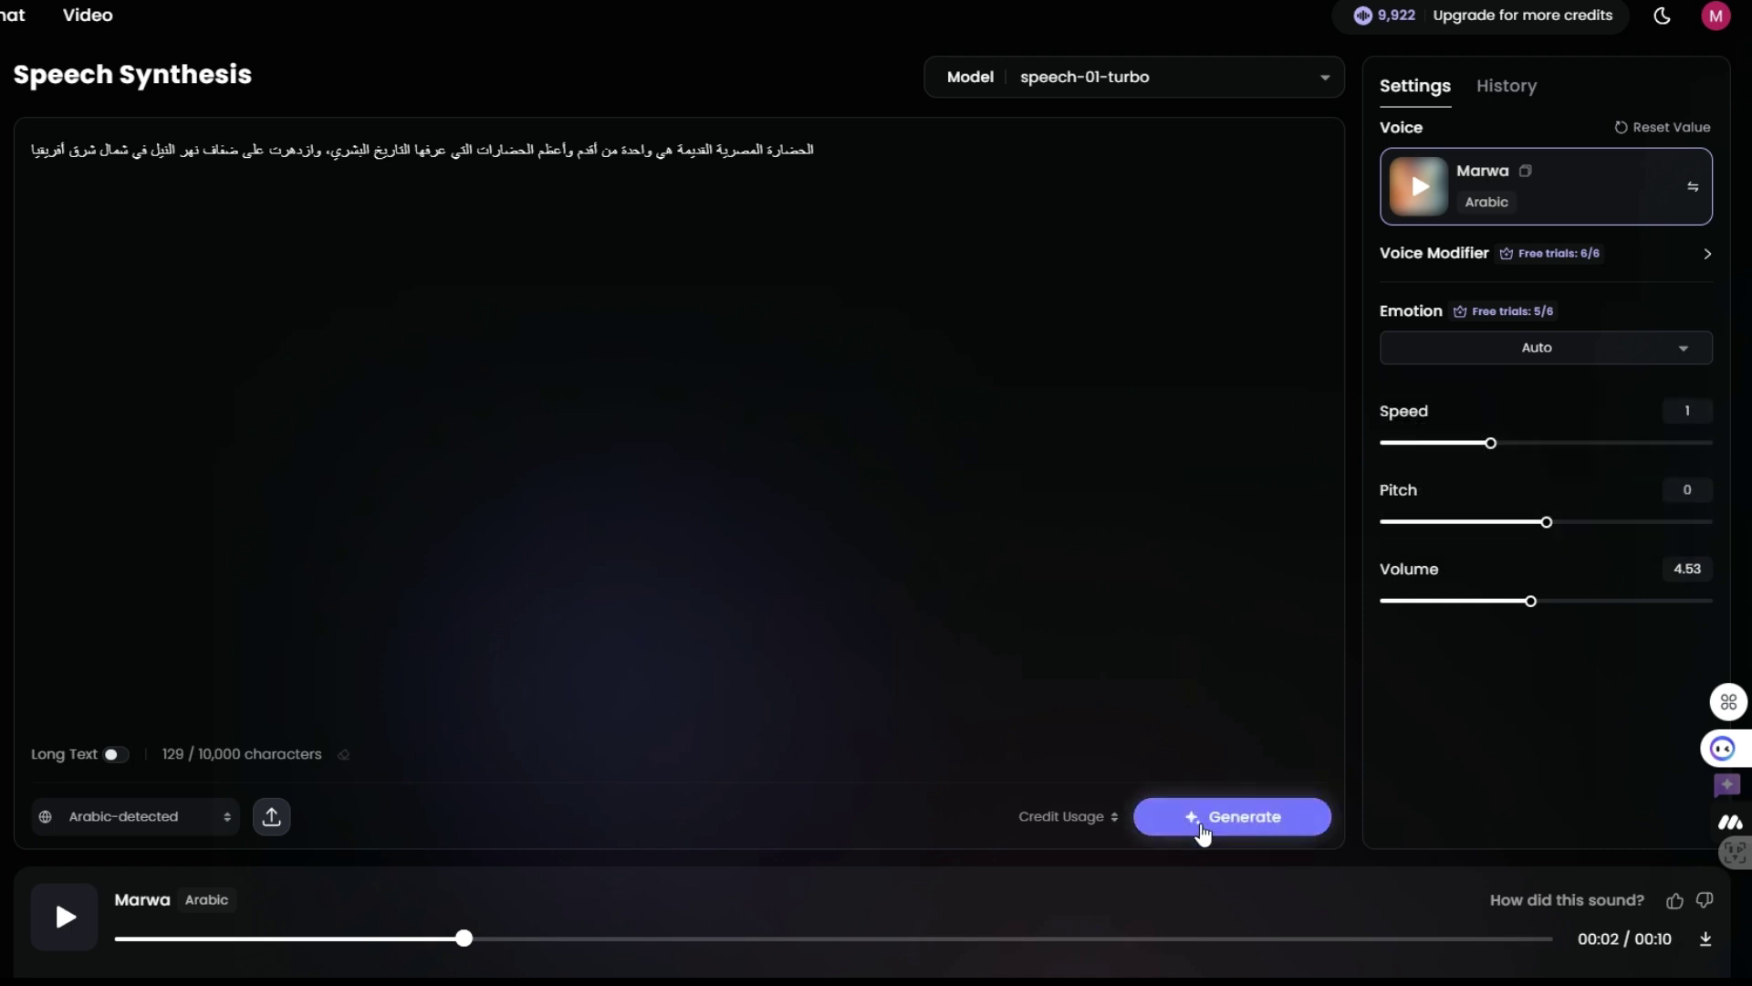
Generate the Arabic speech with the cloned voice and play back the result.
{"action": "left_click", "coordinate": [1201, 826]}
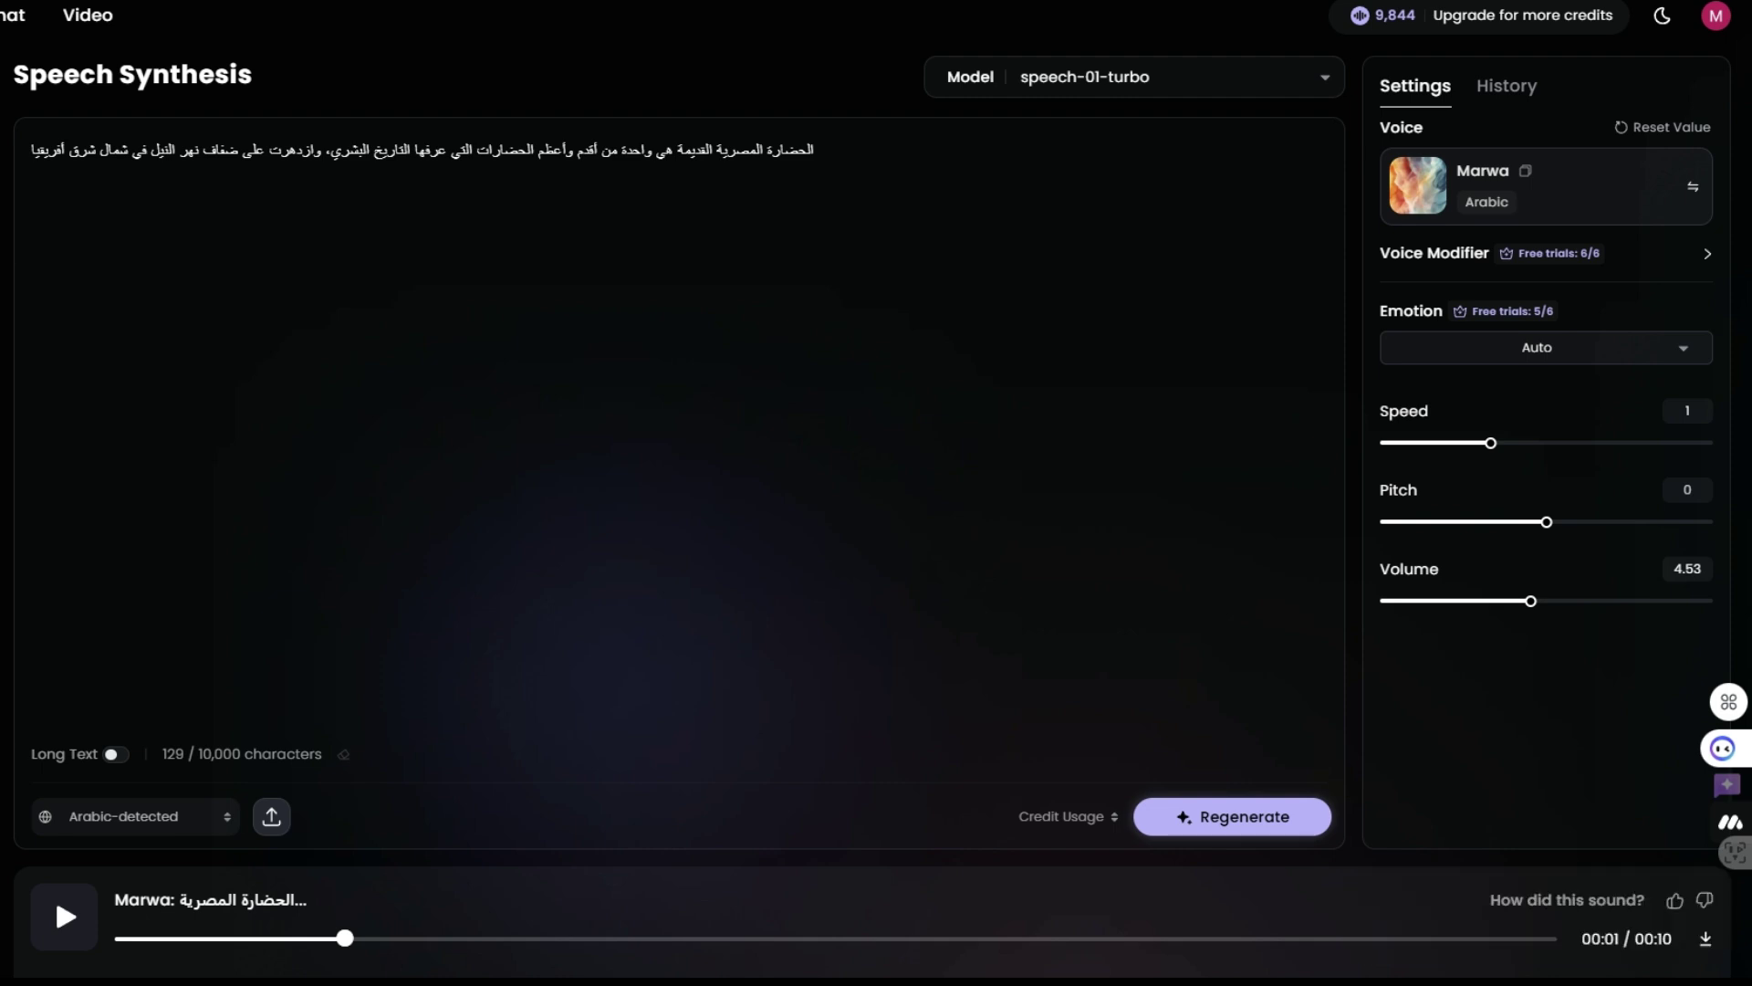
{"action": "left_click", "coordinate": [64, 917]}
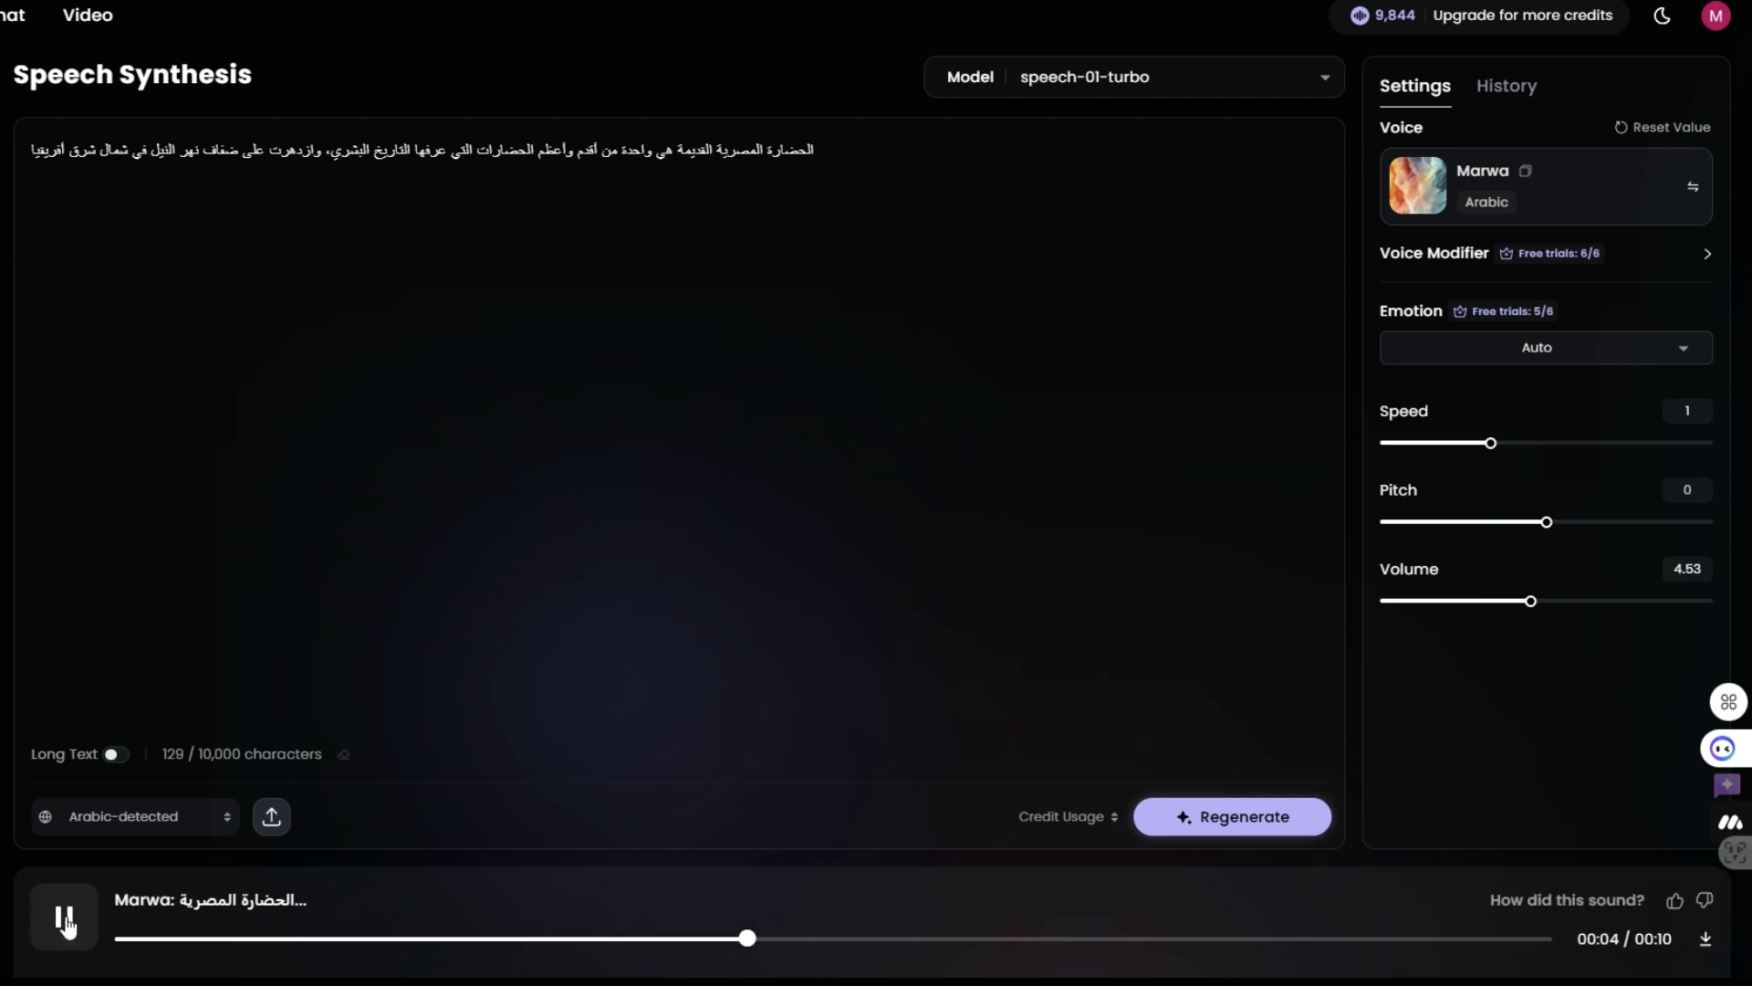
{"action": "left_click", "coordinate": [62, 920]}
{"action": "left_click", "coordinate": [62, 916]}
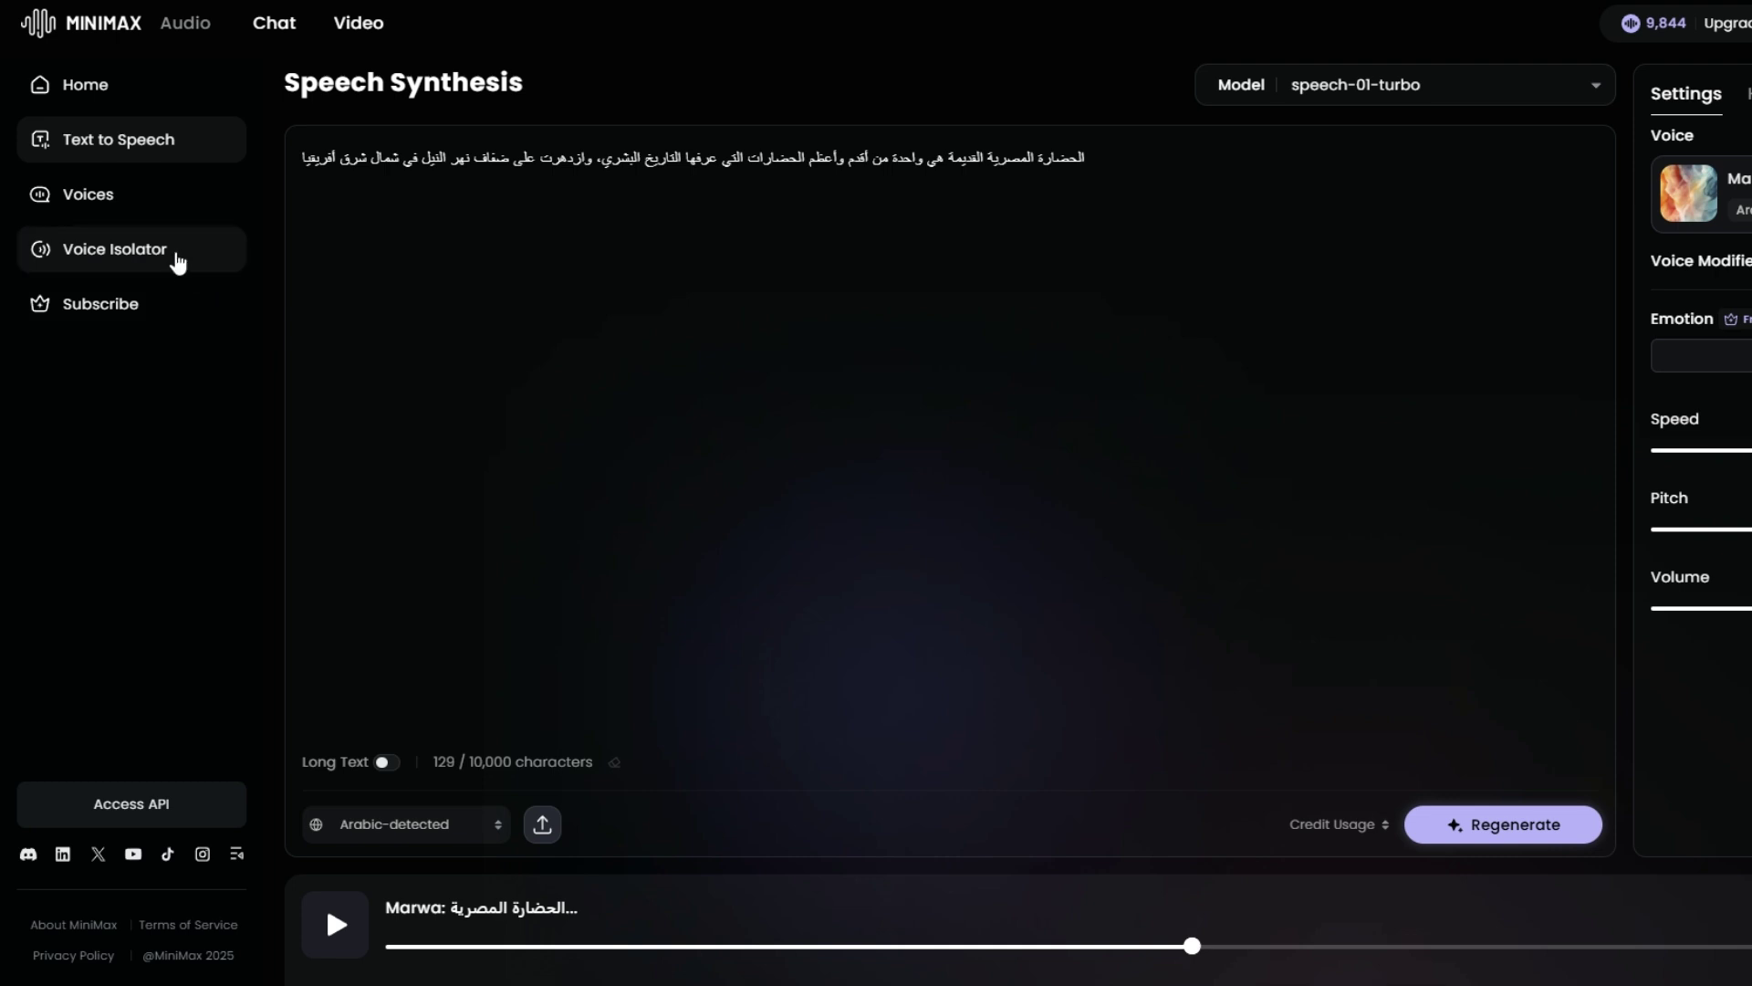
View the Voice Isolator tool and open MiniMax Chat.
{"action": "left_click", "coordinate": [165, 262]}
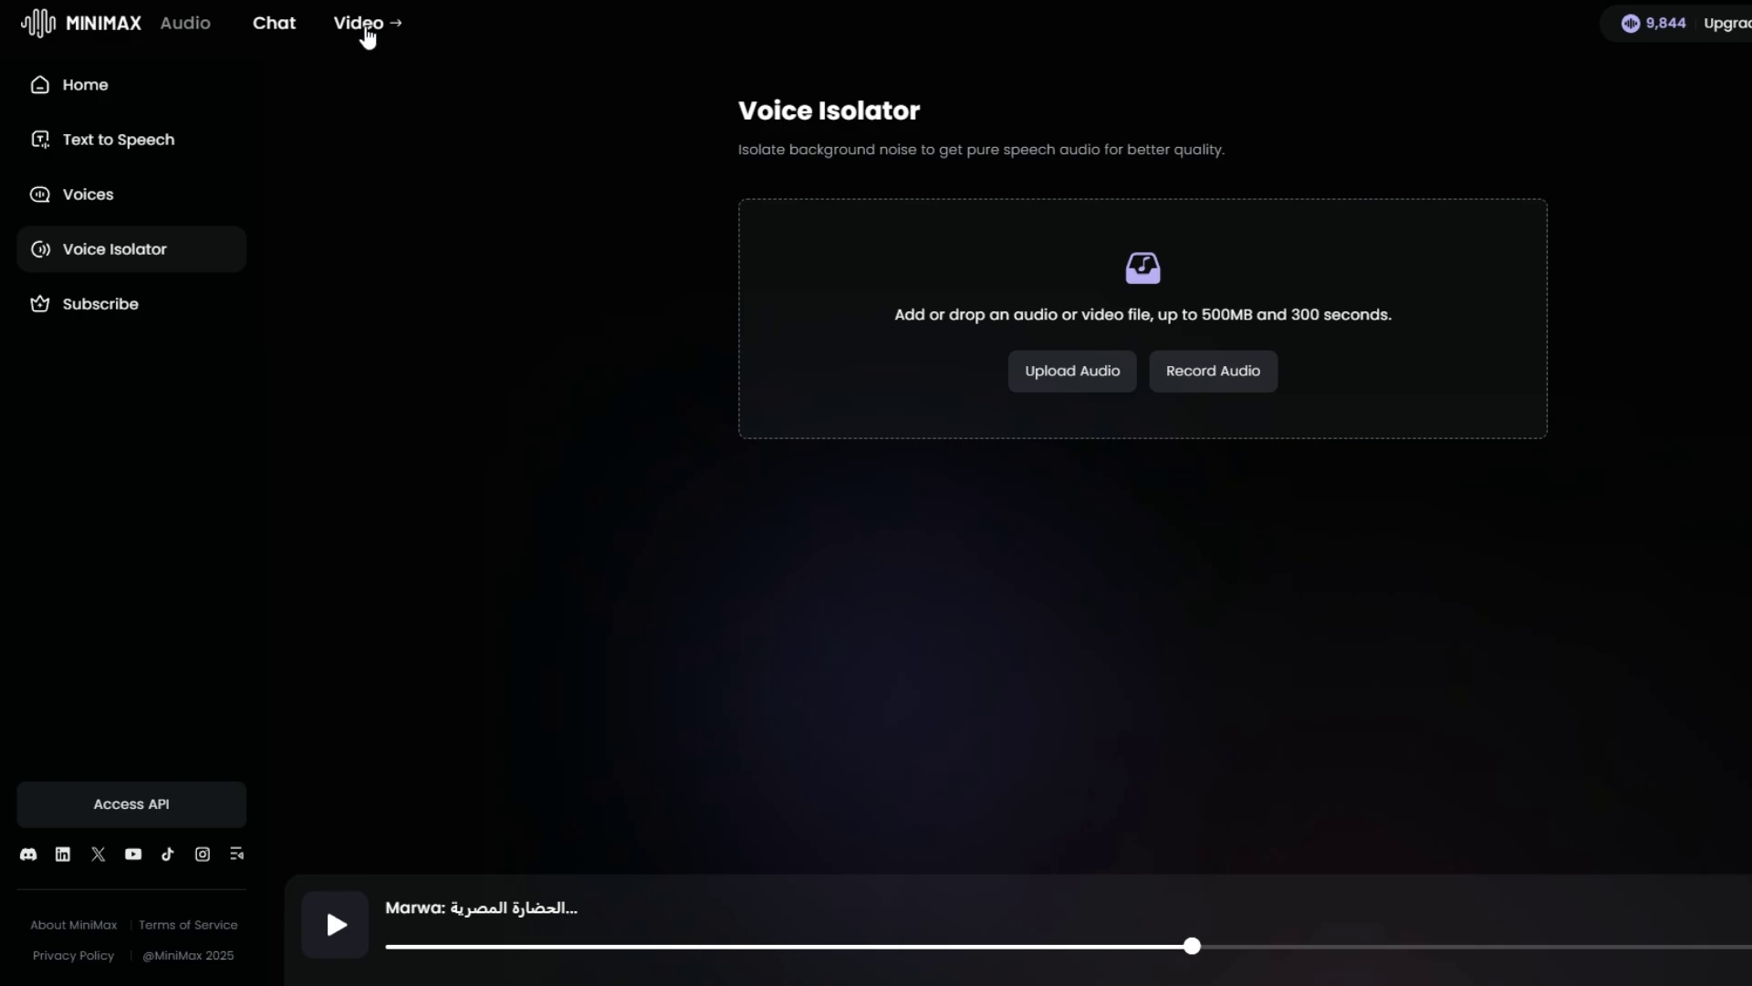
{"action": "left_click", "coordinate": [284, 34]}
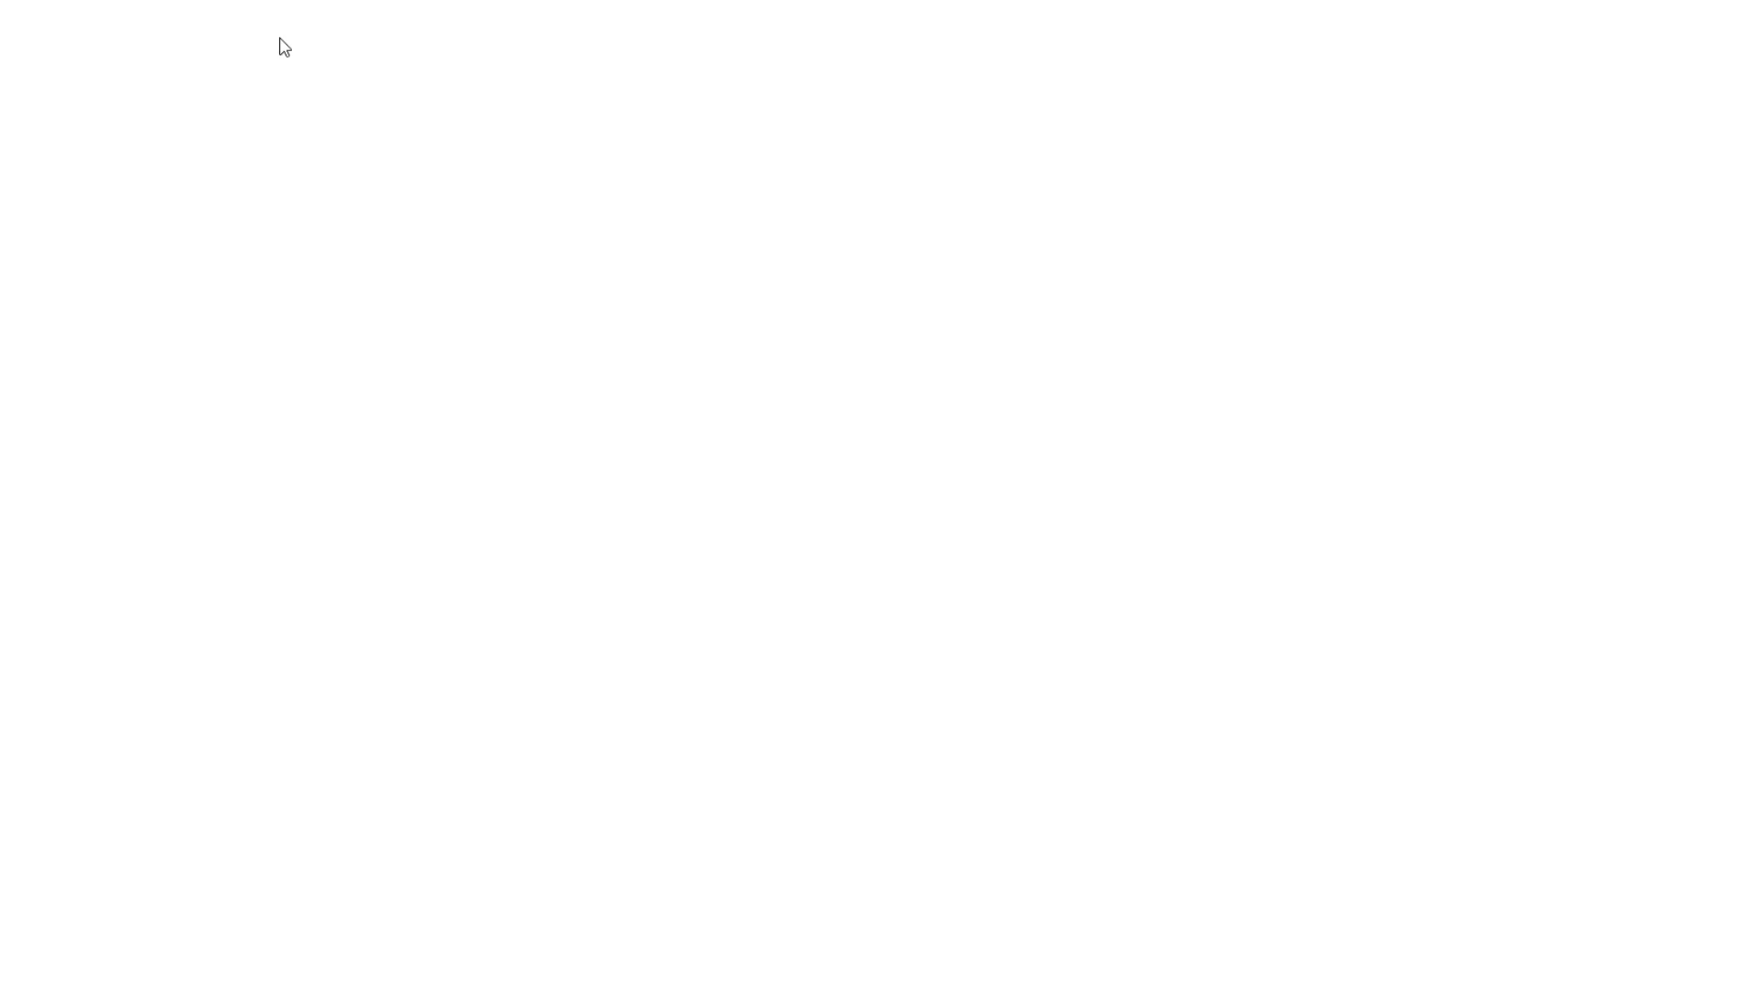